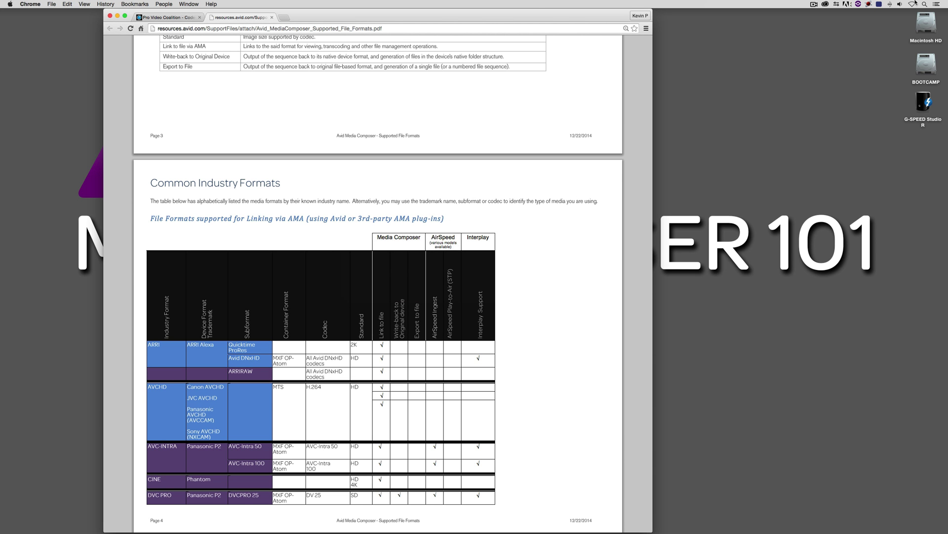
- Scroll the Supported File Formats PDF from the cover and legend to the DVCPRO rows on pages 4–5
{"action": "scroll", "coordinate": [361, 99], "scroll_direction": "up", "scroll_amount": 15}
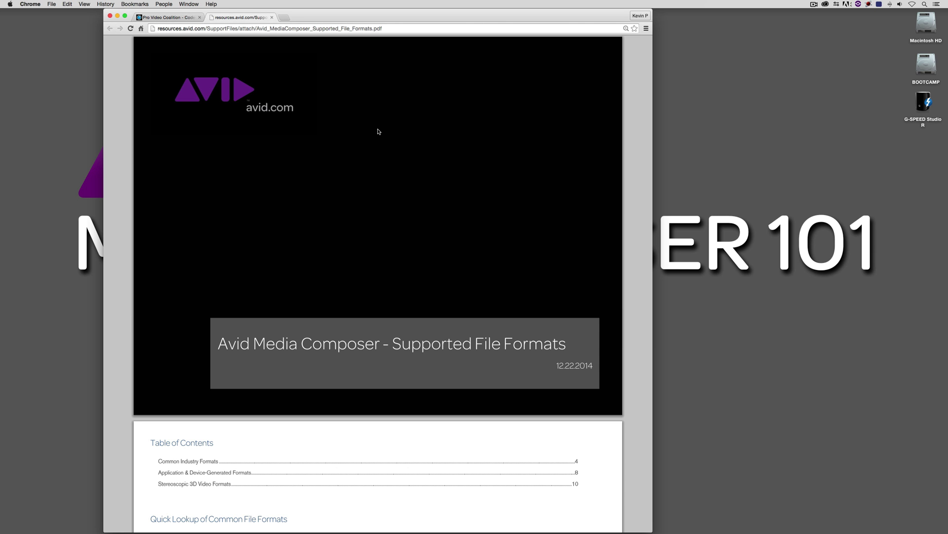
{"action": "scroll", "coordinate": [378, 131], "scroll_direction": "down", "scroll_amount": 10}
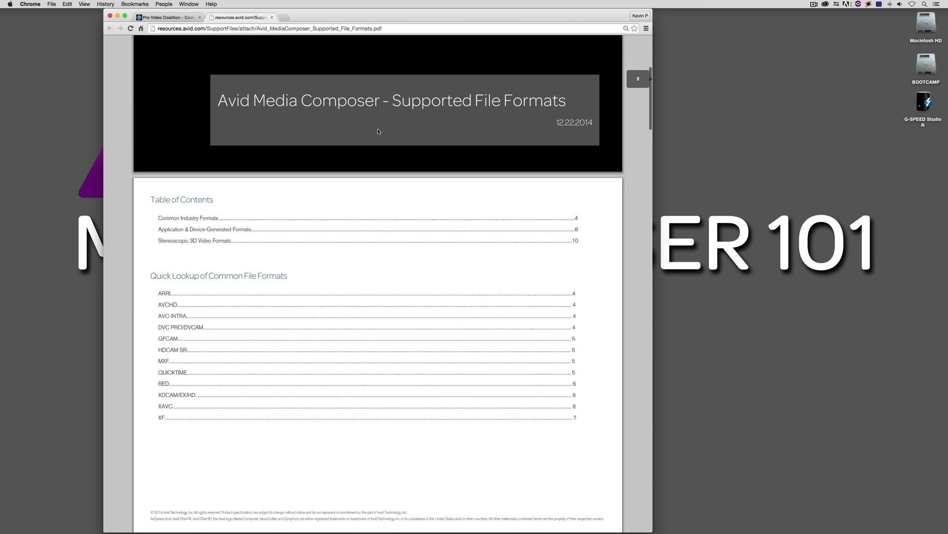
{"action": "scroll", "coordinate": [378, 131], "scroll_direction": "down", "scroll_amount": 5}
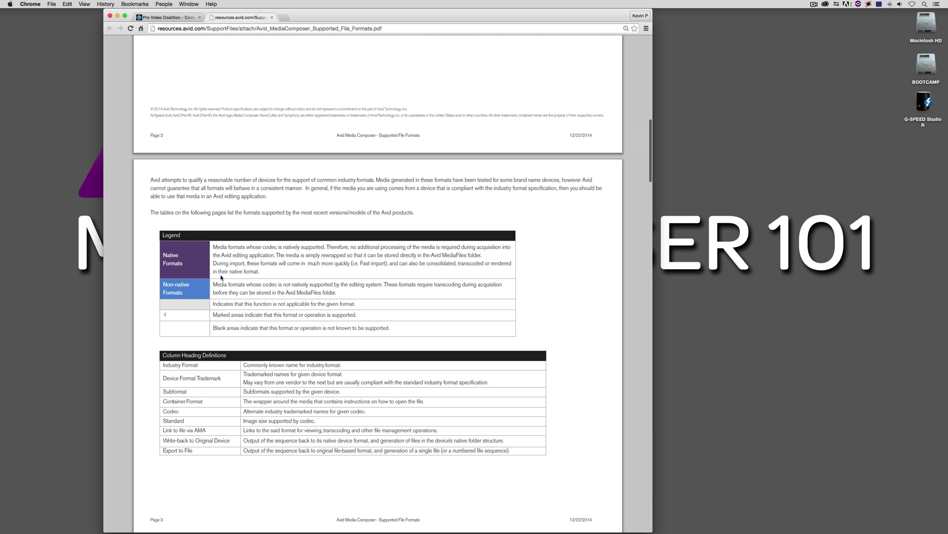
{"action": "scroll", "coordinate": [220, 277], "scroll_direction": "down", "scroll_amount": 9}
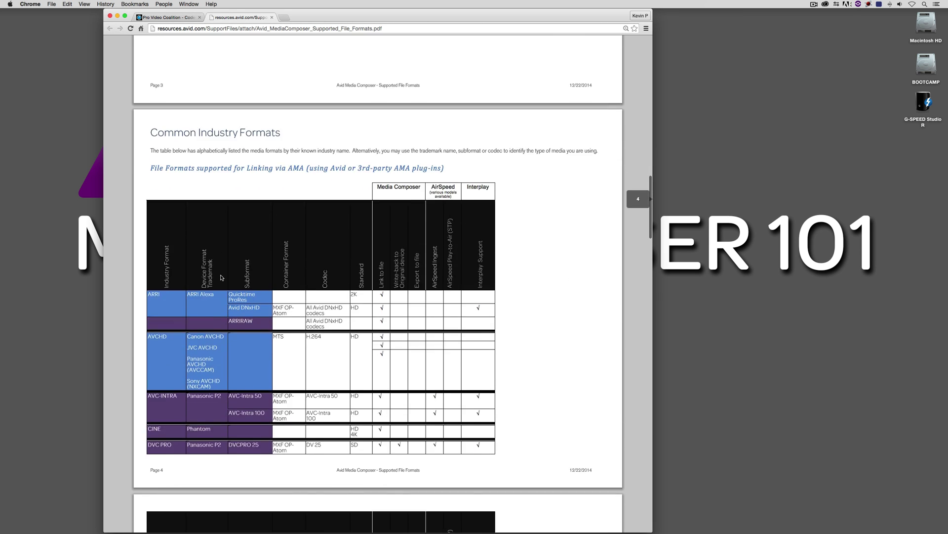
{"action": "scroll", "coordinate": [220, 275], "scroll_direction": "down", "scroll_amount": 2}
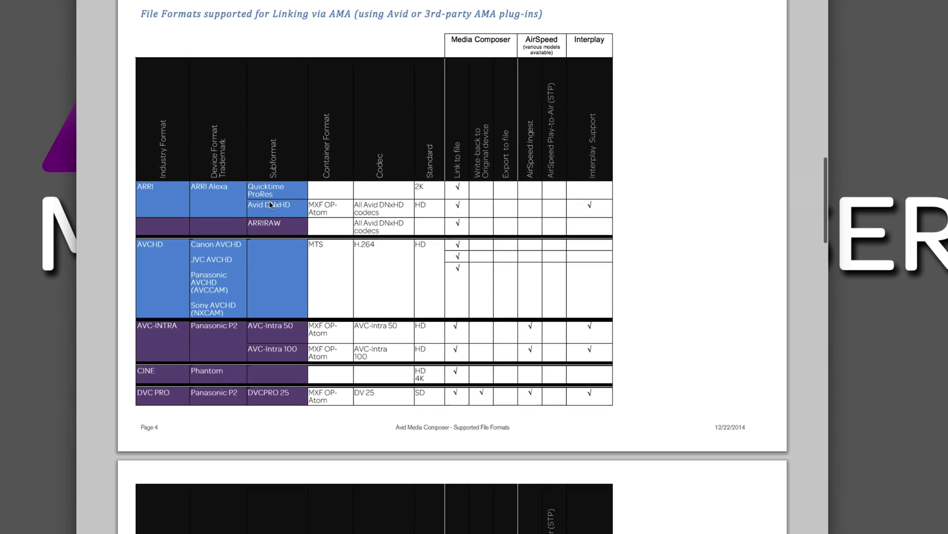
{"action": "scroll", "coordinate": [290, 222], "scroll_direction": "up", "scroll_amount": 12}
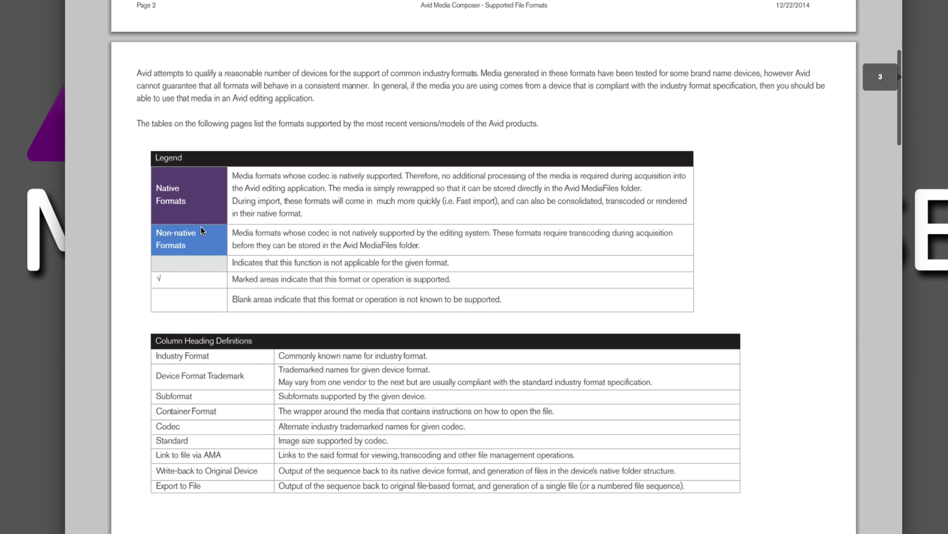
{"action": "scroll", "coordinate": [199, 228], "scroll_direction": "down", "scroll_amount": 9}
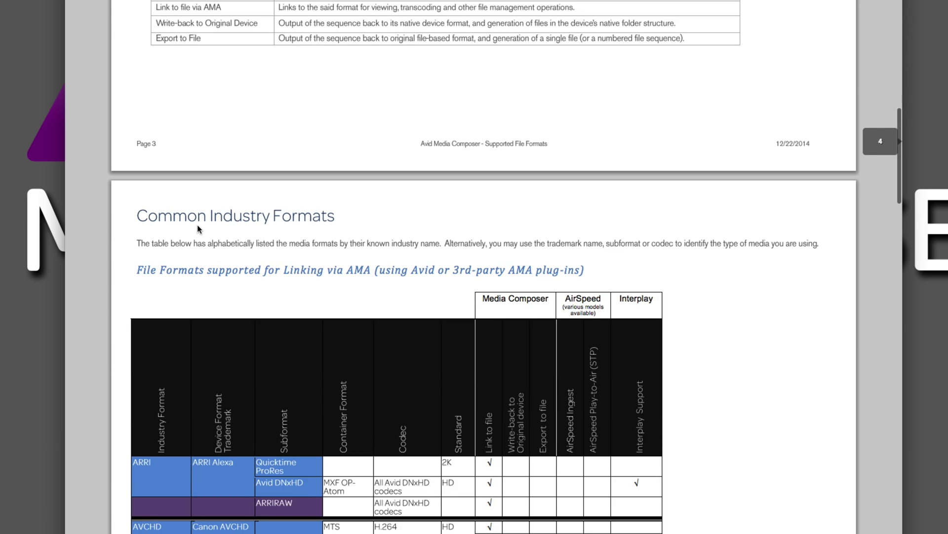
{"action": "scroll", "coordinate": [197, 225], "scroll_direction": "down", "scroll_amount": 3}
{"action": "scroll", "coordinate": [198, 226], "scroll_direction": "down", "scroll_amount": 1}
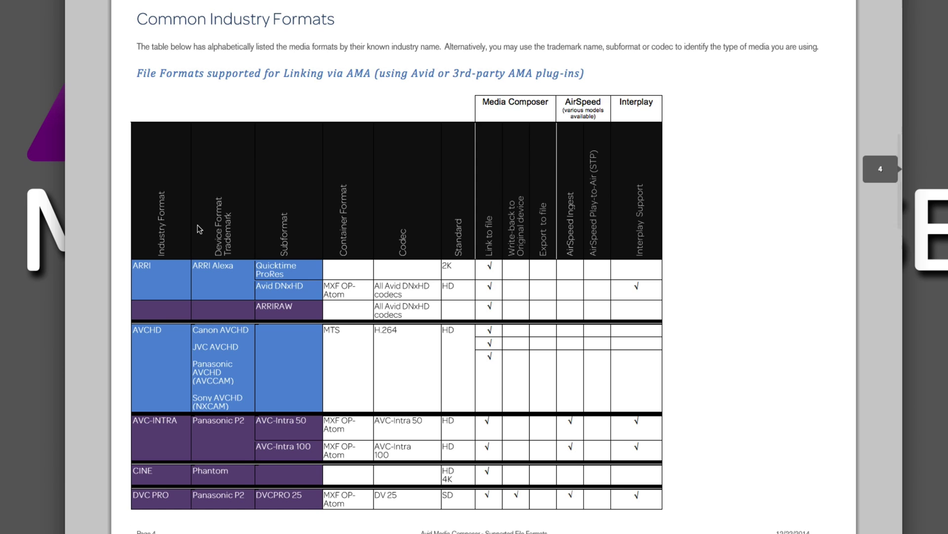
{"action": "scroll", "coordinate": [199, 228], "scroll_direction": "down", "scroll_amount": 2}
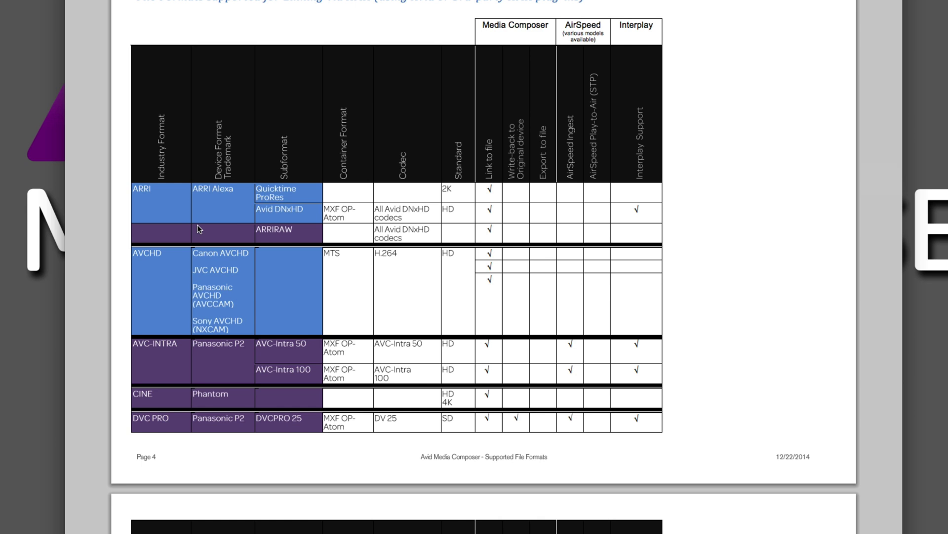
{"action": "scroll", "coordinate": [190, 223], "scroll_direction": "down", "scroll_amount": 5}
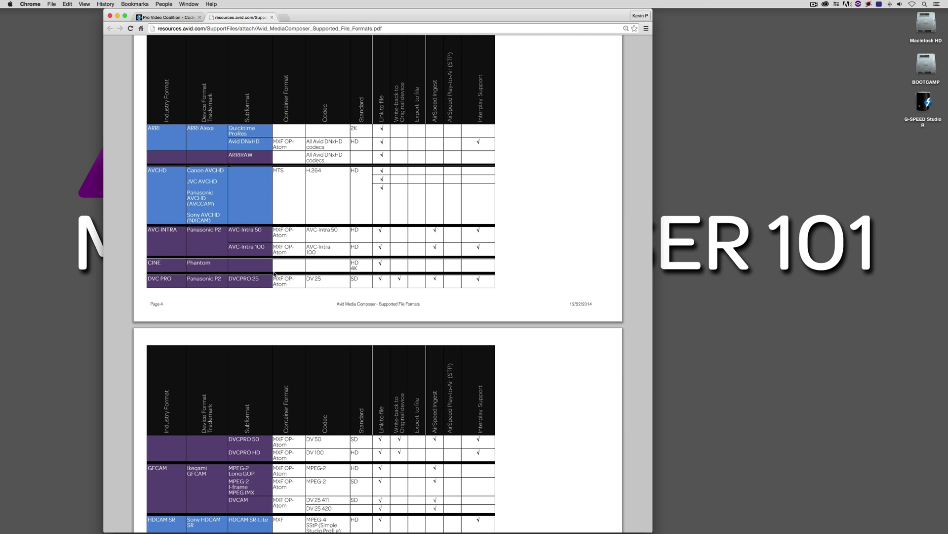
- Scroll the formats PDF past the QuickTime section to page 6's RED, XAVC and XDCAM rows
{"action": "scroll", "coordinate": [551, 205], "scroll_direction": "down", "scroll_amount": 5}
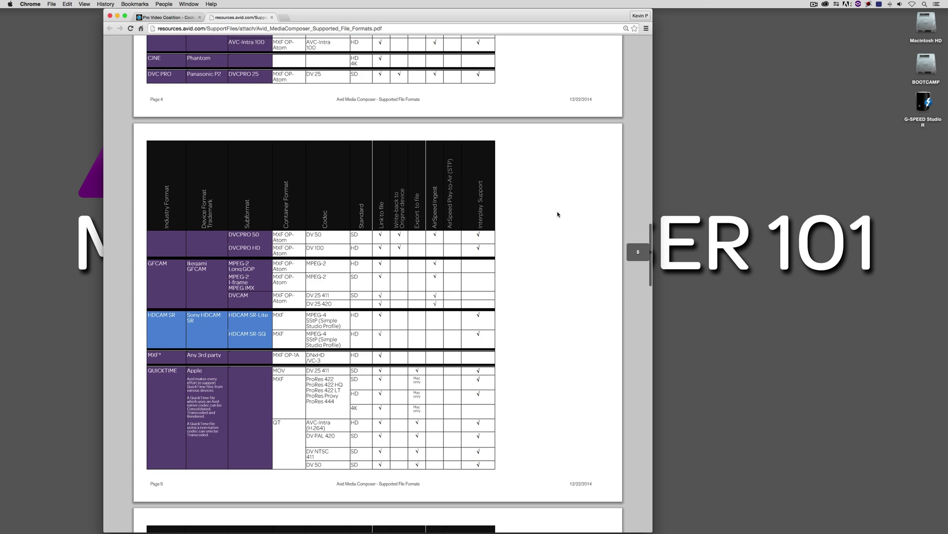
{"action": "scroll", "coordinate": [558, 214], "scroll_direction": "down", "scroll_amount": 7}
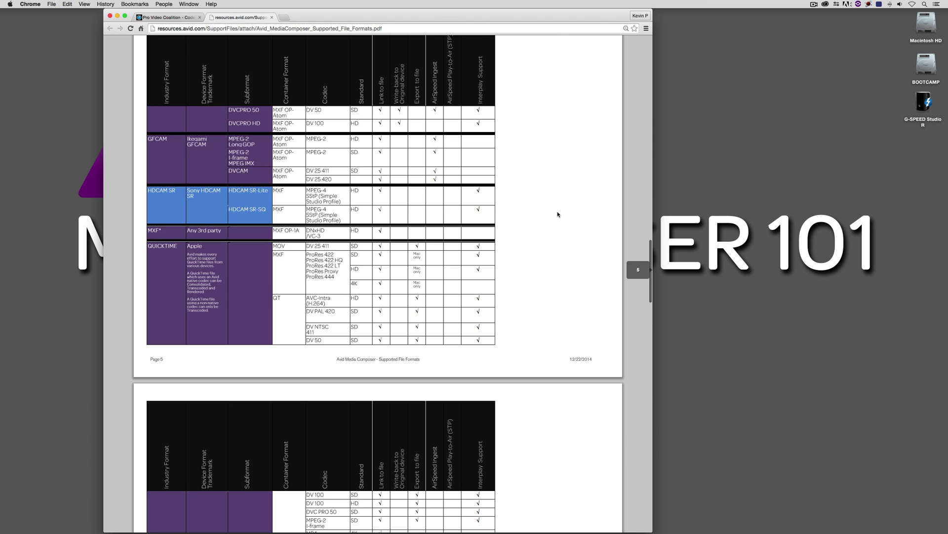
{"action": "scroll", "coordinate": [558, 214], "scroll_direction": "down", "scroll_amount": 4}
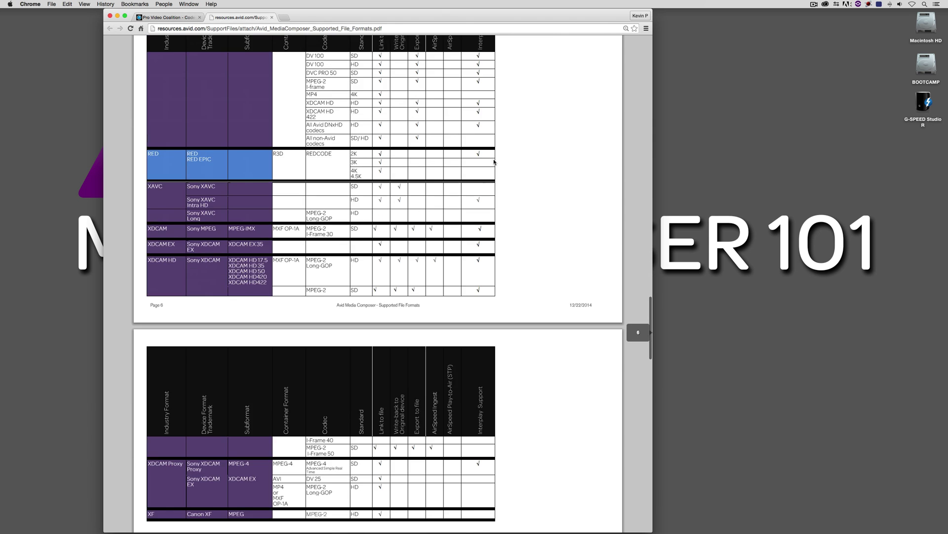
{"action": "scroll", "coordinate": [356, 271], "scroll_direction": "down", "scroll_amount": 2}
{"action": "scroll", "coordinate": [356, 272], "scroll_direction": "up", "scroll_amount": 2}
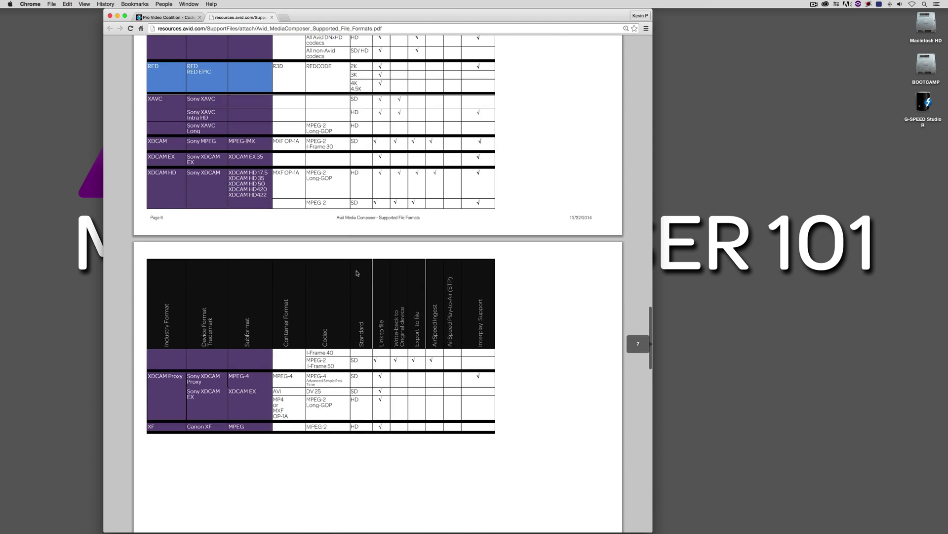
{"action": "scroll", "coordinate": [357, 272], "scroll_direction": "up", "scroll_amount": 4}
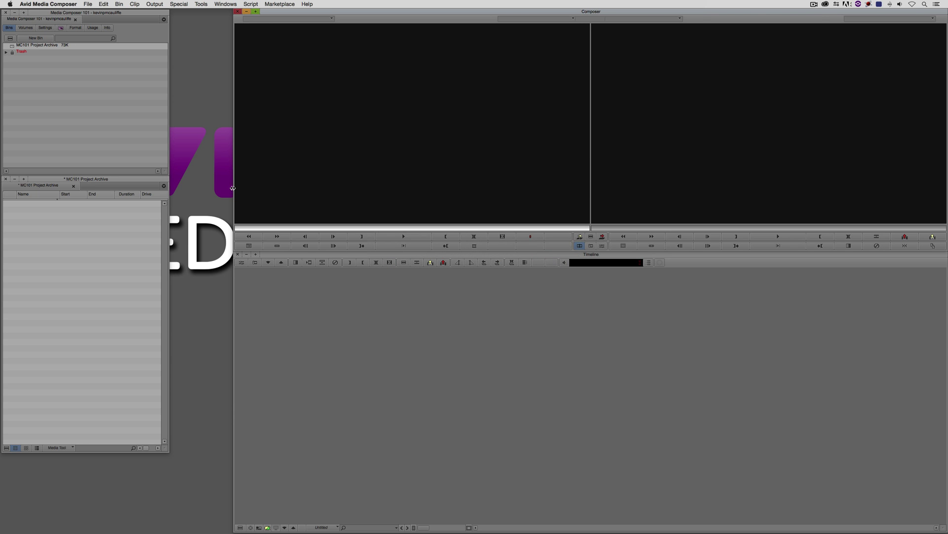
- Import 000941_VTXHD.mov from the Motocross folder into the MC101 Project Archive bin
{"action": "right_click", "coordinate": [97, 229]}
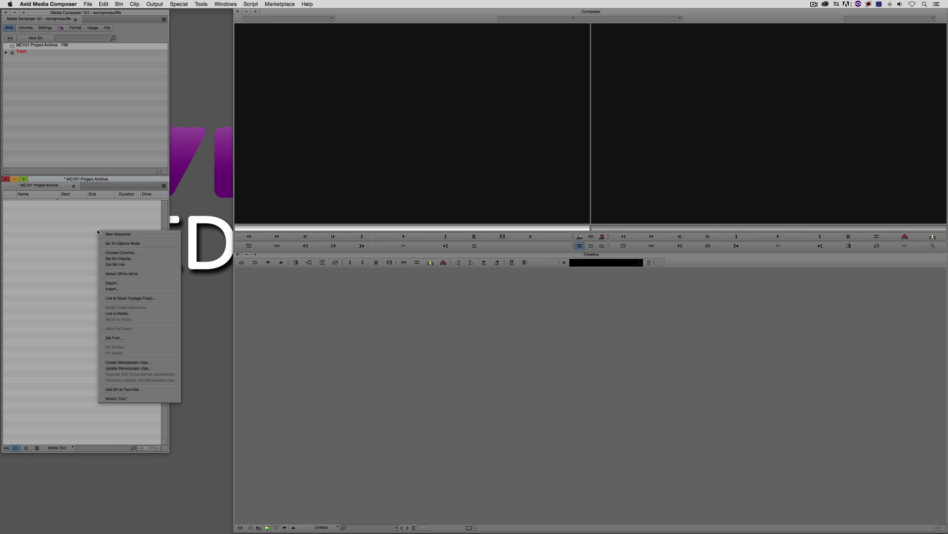
{"action": "left_click", "coordinate": [117, 289]}
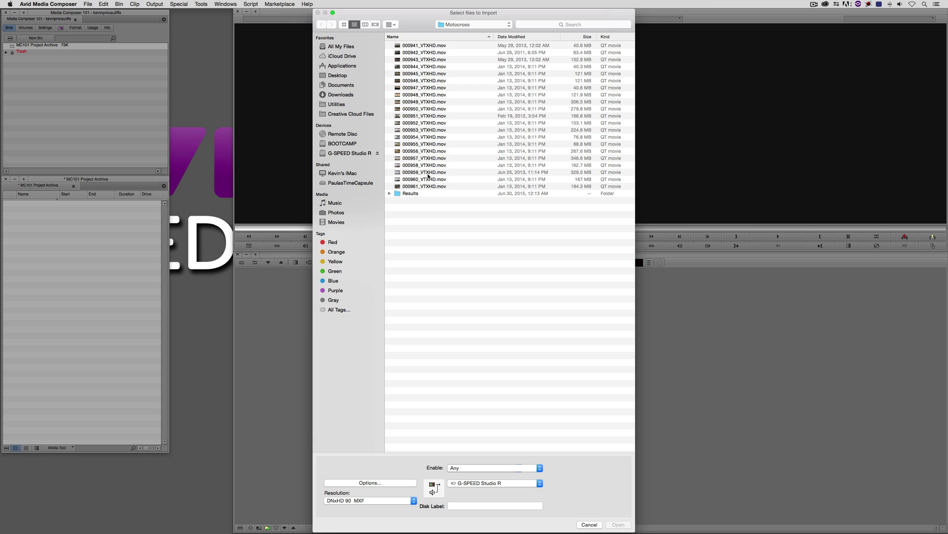
{"action": "left_click", "coordinate": [423, 46]}
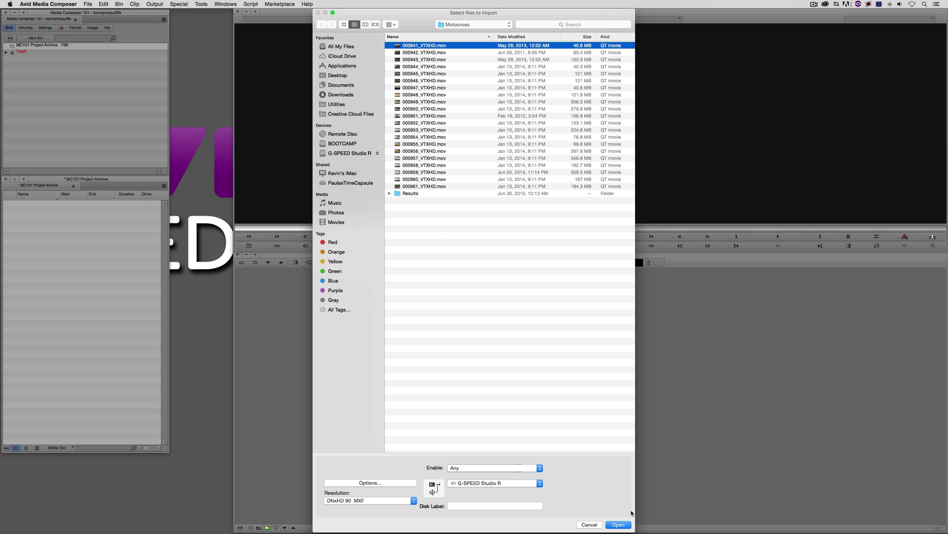
{"action": "left_click", "coordinate": [618, 524]}
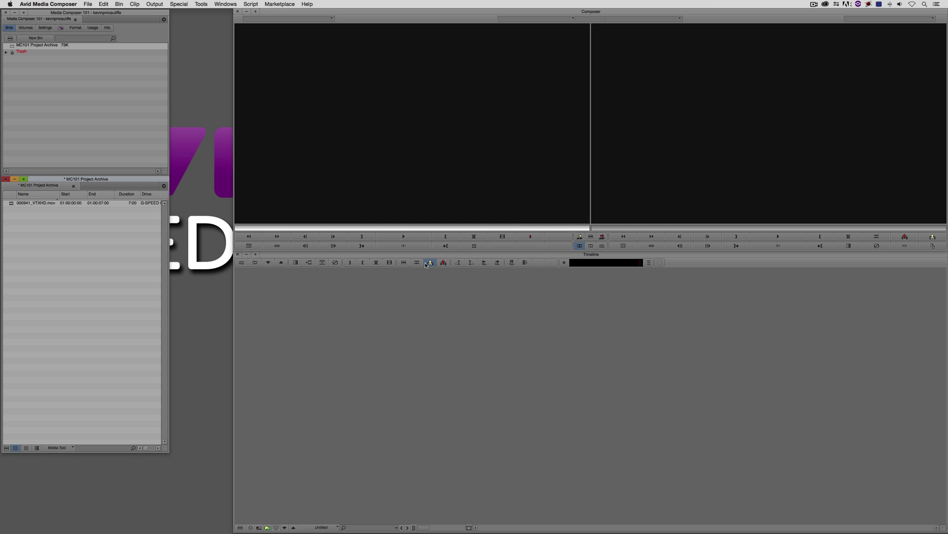
{"action": "left_click_drag", "start_coordinate": [167, 449], "coordinate": [219, 448]}
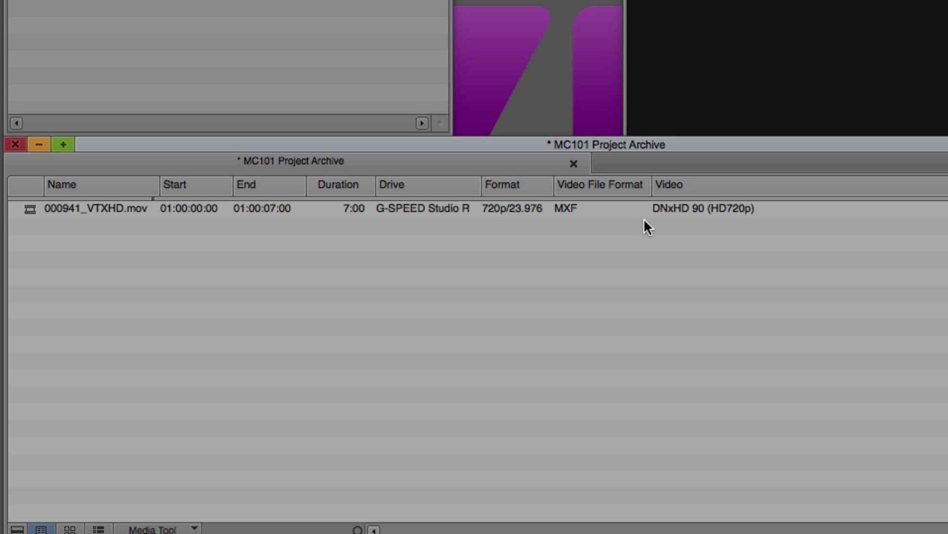
{"action": "right_click", "coordinate": [301, 280]}
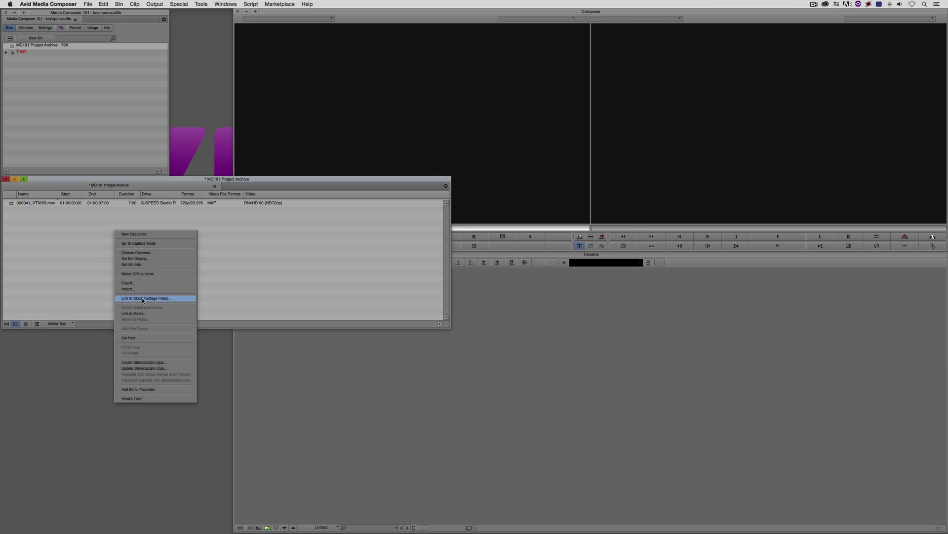
{"action": "left_click", "coordinate": [143, 292]}
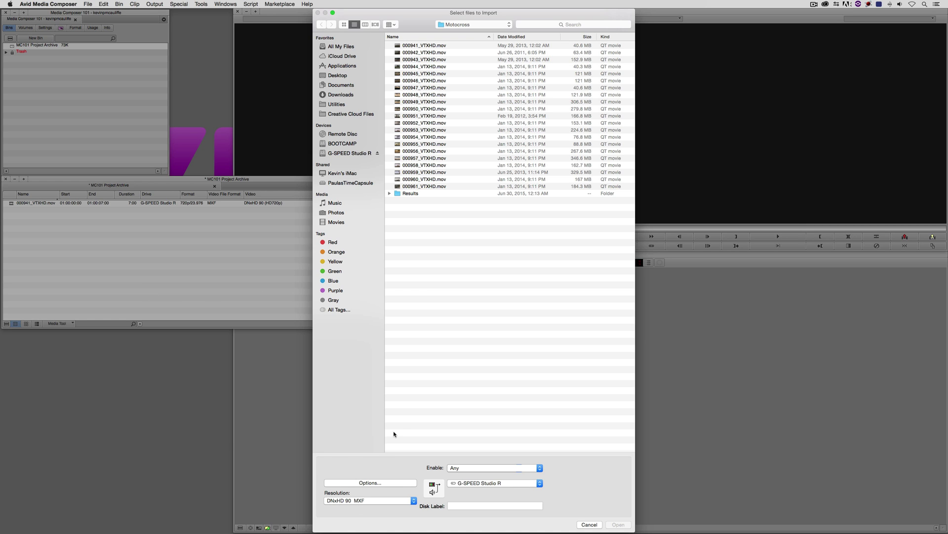
{"action": "left_click", "coordinate": [588, 524]}
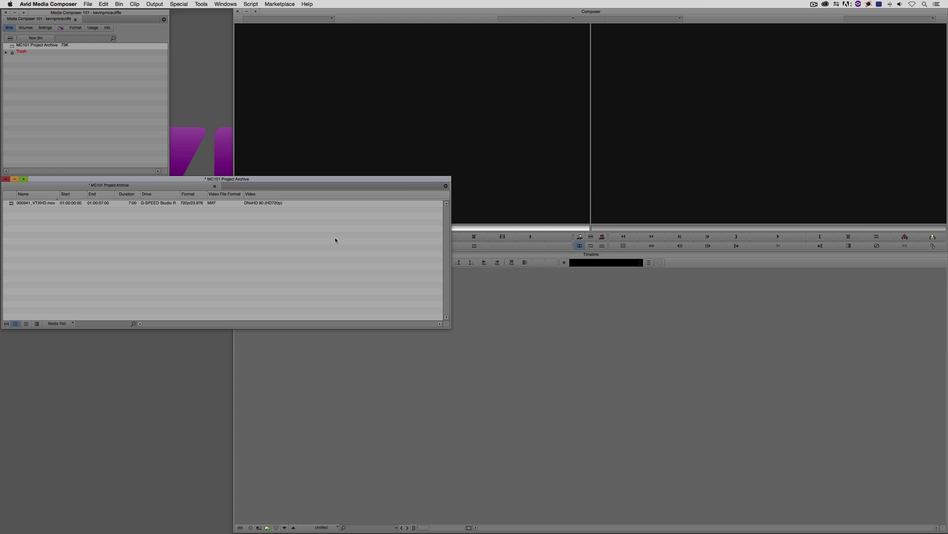
- Set the project's Import setting Color Levels to 'Do not modify, treat as legal range'
{"action": "right_click", "coordinate": [308, 241]}
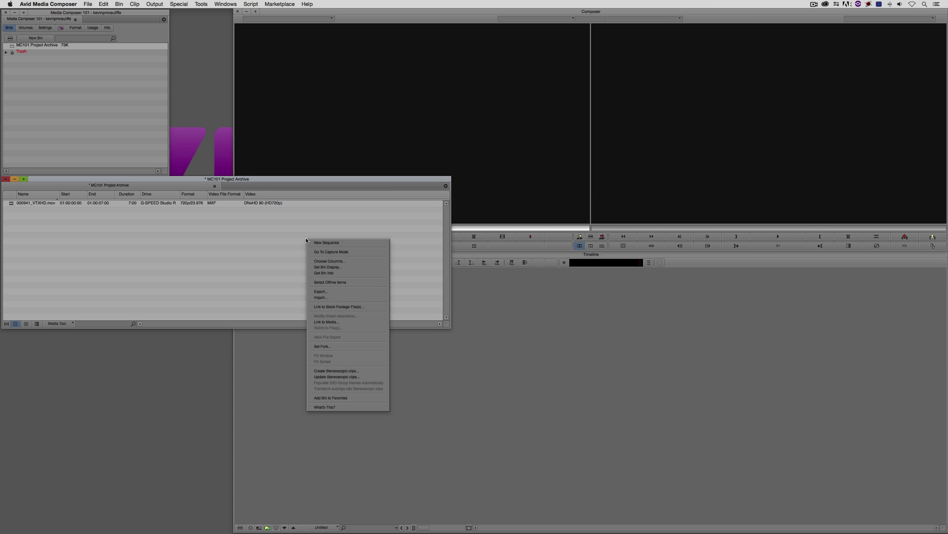
{"action": "left_click", "coordinate": [326, 297]}
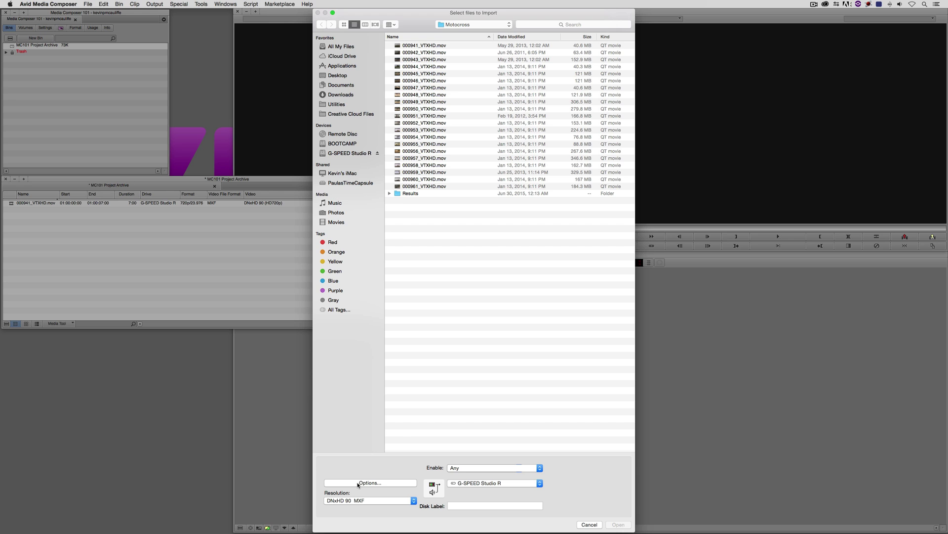
{"action": "left_click", "coordinate": [588, 524]}
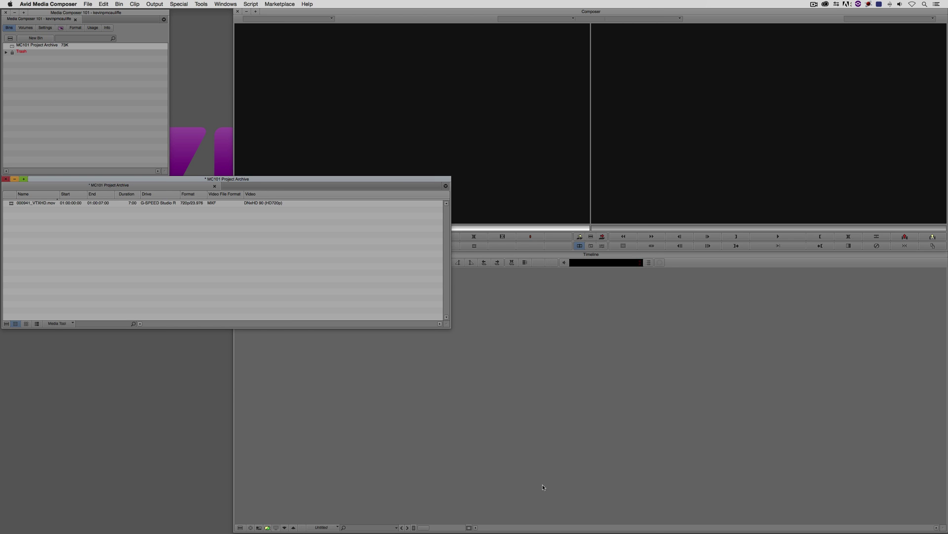
{"action": "left_click", "coordinate": [76, 29]}
{"action": "left_click", "coordinate": [45, 28]}
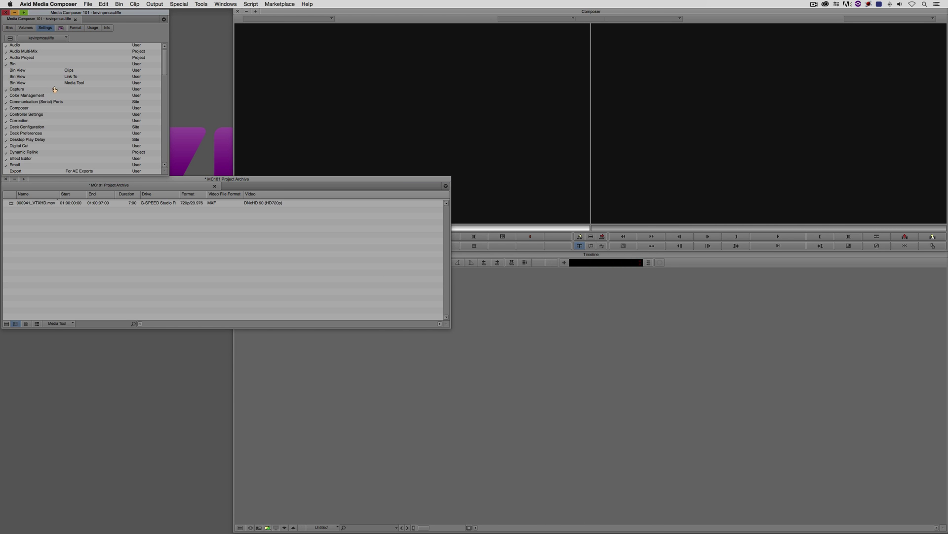
{"action": "scroll", "coordinate": [55, 90], "scroll_direction": "down", "scroll_amount": 10}
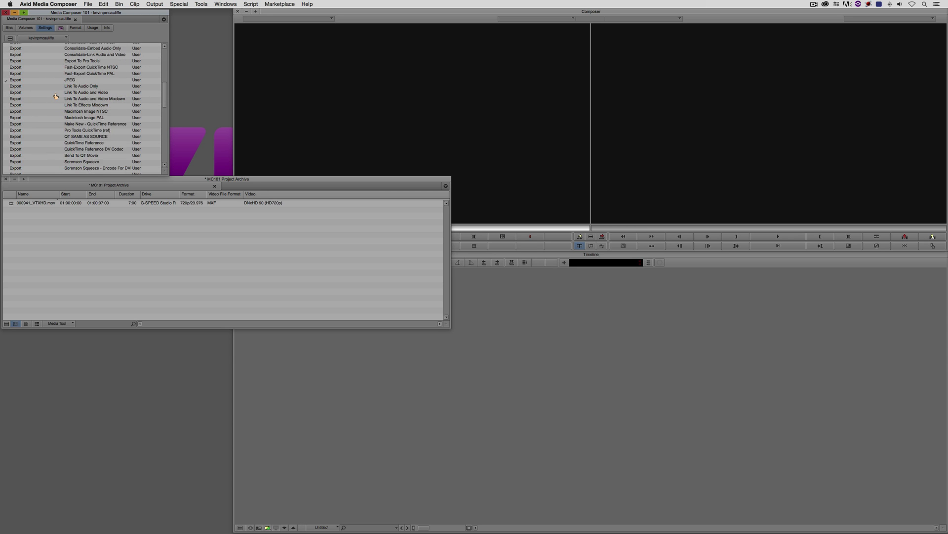
{"action": "scroll", "coordinate": [56, 95], "scroll_direction": "down", "scroll_amount": 6}
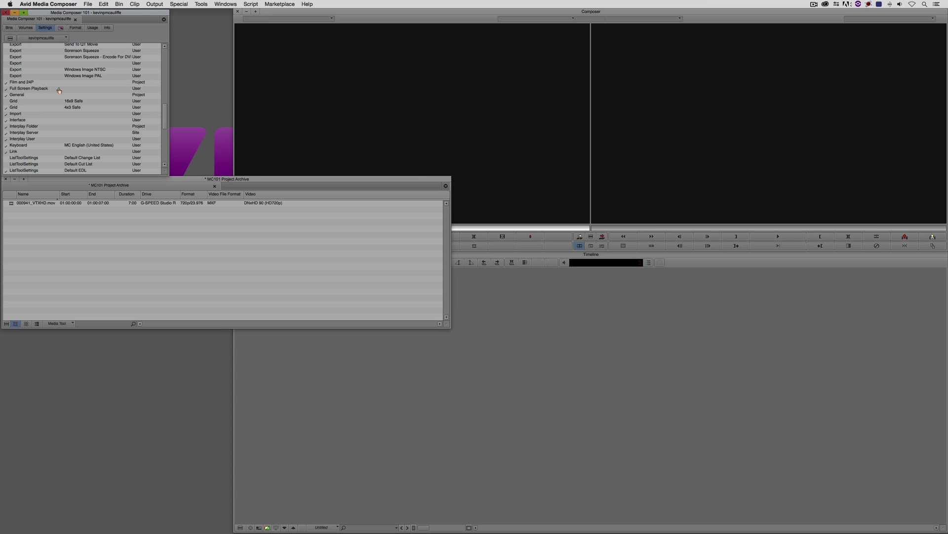
{"action": "double_click", "coordinate": [13, 114]}
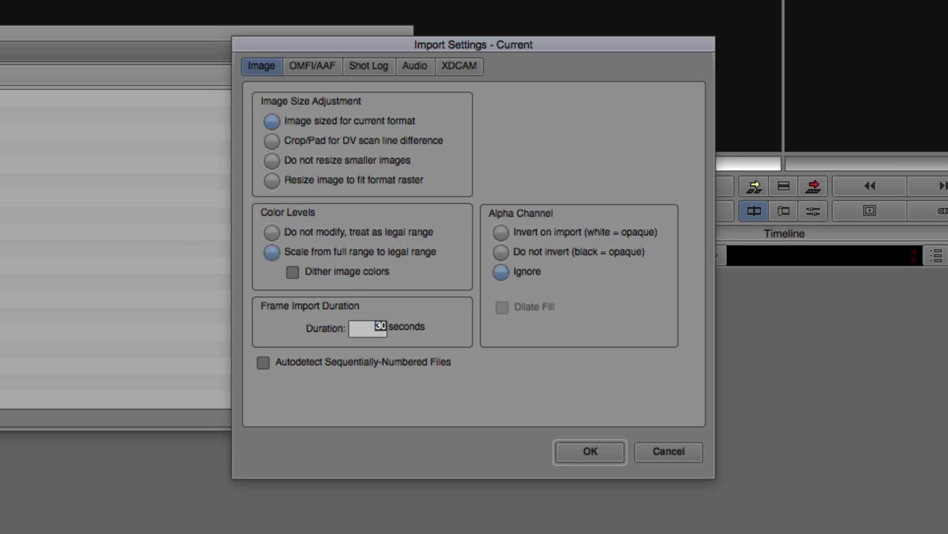
{"action": "left_click", "coordinate": [287, 234]}
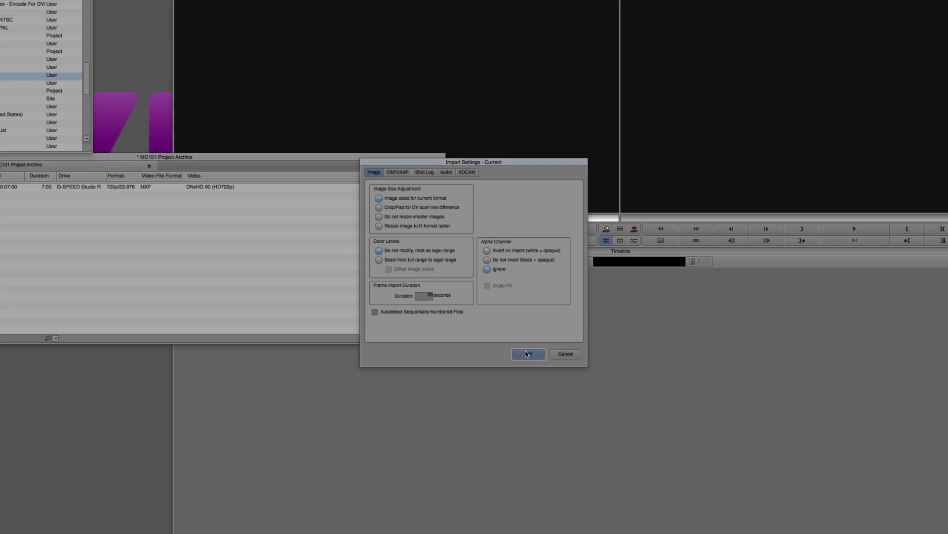
{"action": "left_click", "coordinate": [591, 456]}
- Re-import 000941_VTXHD.mov from Motocross, raising the DVCPro HD versus DNxHD 90 conflict prompt
{"action": "left_click", "coordinate": [518, 337]}
{"action": "right_click", "coordinate": [257, 239]}
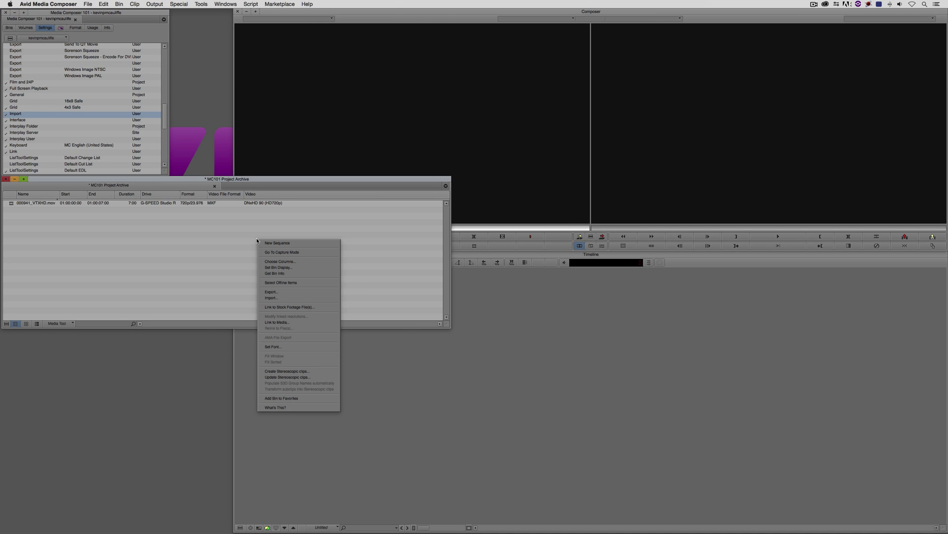
{"action": "left_click", "coordinate": [277, 297]}
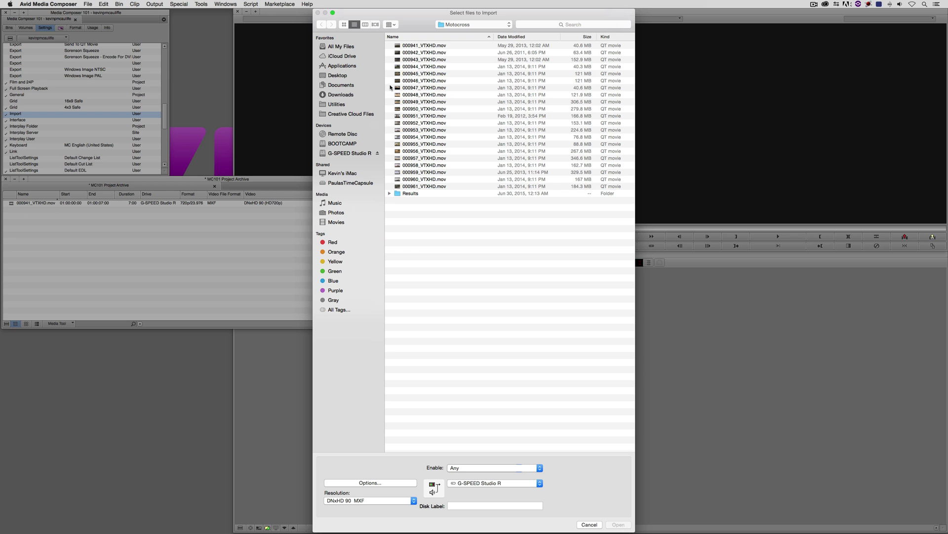
{"action": "left_click", "coordinate": [425, 45]}
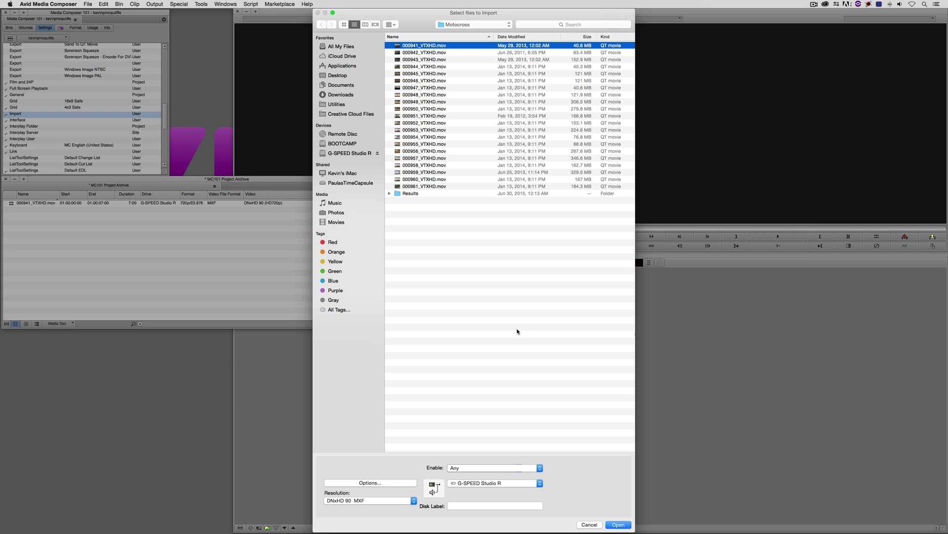
{"action": "left_click", "coordinate": [617, 524]}
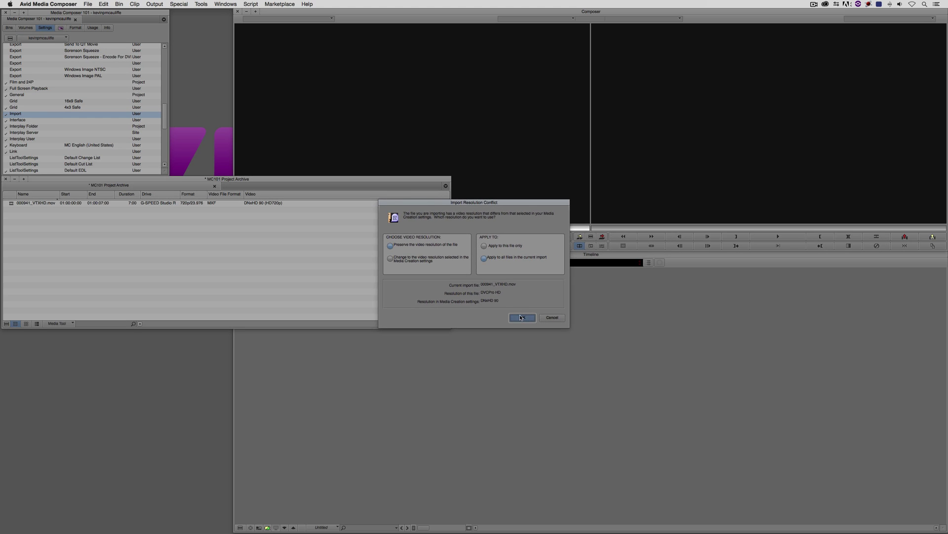
- Preserve the file's native DVCPro HD resolution for all files and import the clip
{"action": "left_click", "coordinate": [616, 414]}
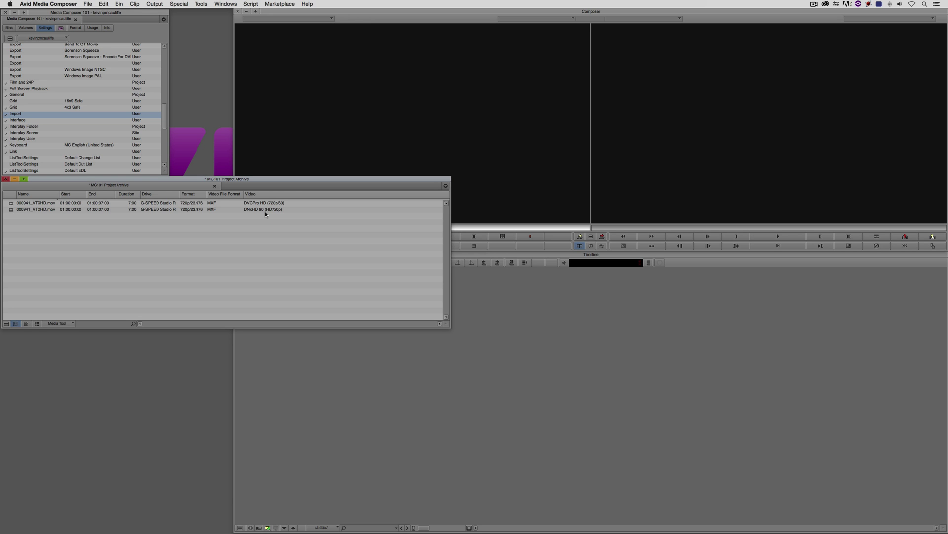
- Set the project Format preset to HD 1080 > 1080p/23.976
{"action": "left_click", "coordinate": [34, 33]}
{"action": "left_click", "coordinate": [71, 28]}
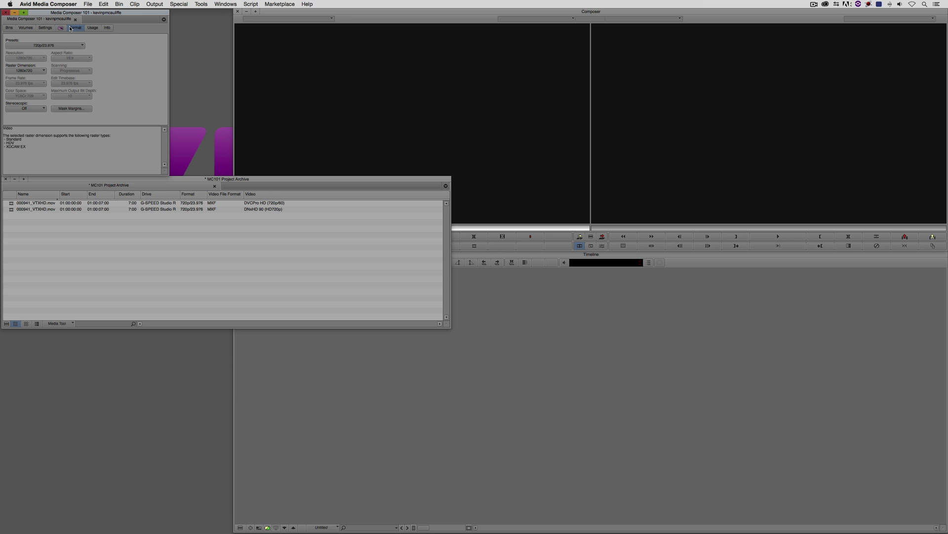
{"action": "left_click", "coordinate": [45, 45]}
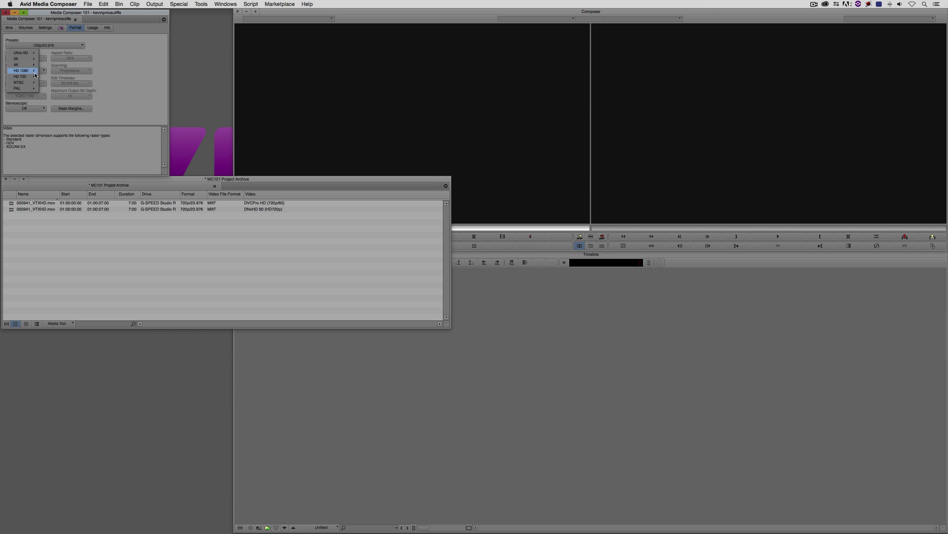
{"action": "mouse_move", "coordinate": [20, 72]}
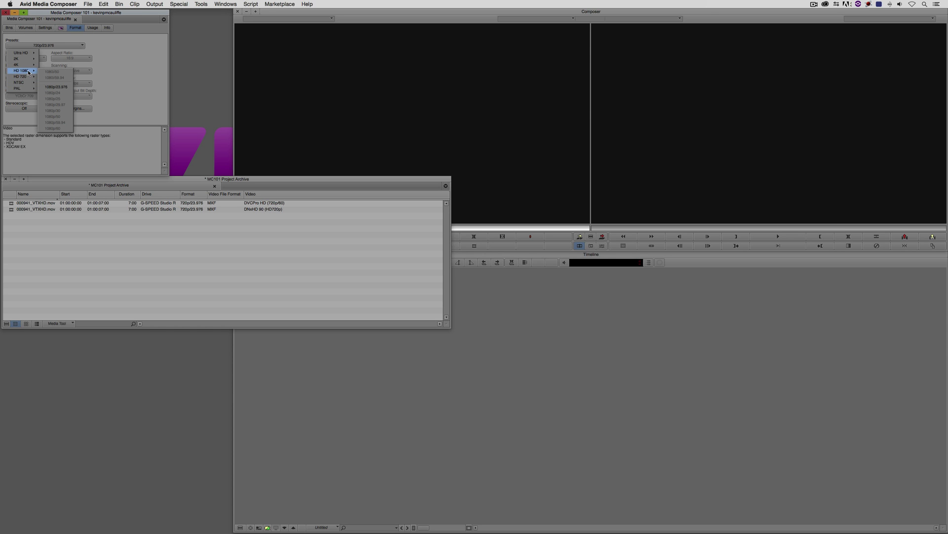
{"action": "left_click", "coordinate": [66, 87]}
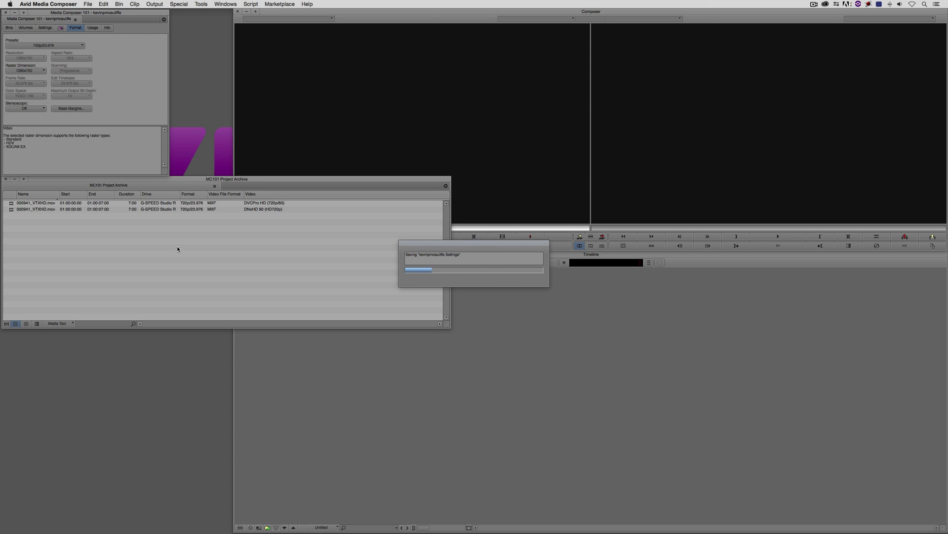
- Import 000326_VTXHD_PR.mov from the Footage/Food folder into the bin
{"action": "right_click", "coordinate": [84, 229]}
{"action": "left_click", "coordinate": [102, 289]}
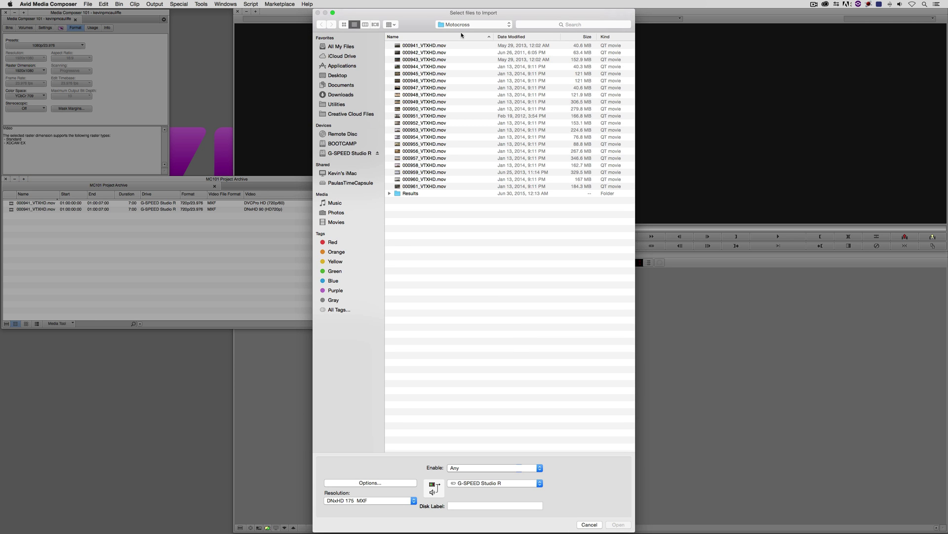
{"action": "left_click", "coordinate": [466, 25]}
{"action": "left_click", "coordinate": [467, 32]}
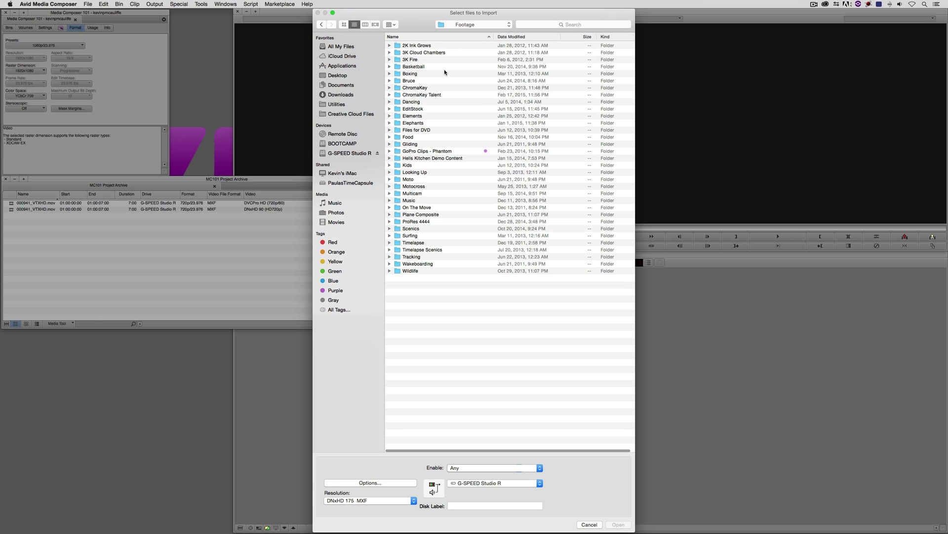
{"action": "double_click", "coordinate": [416, 66]}
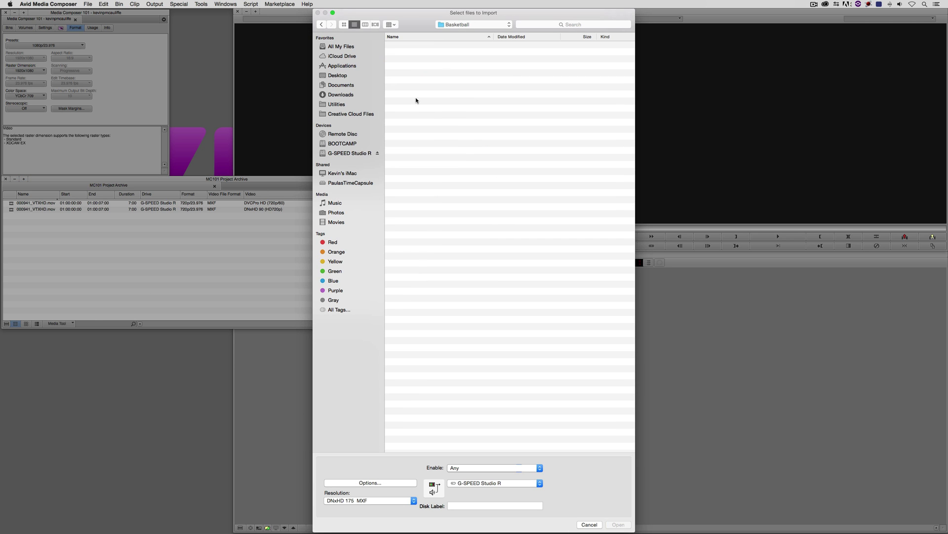
{"action": "left_click", "coordinate": [475, 25]}
{"action": "left_click", "coordinate": [467, 33]}
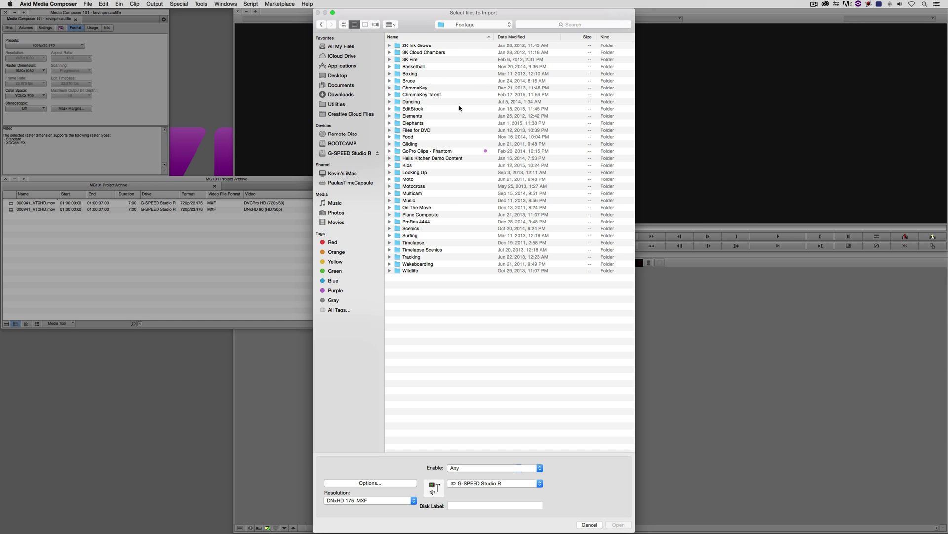
{"action": "double_click", "coordinate": [410, 137]}
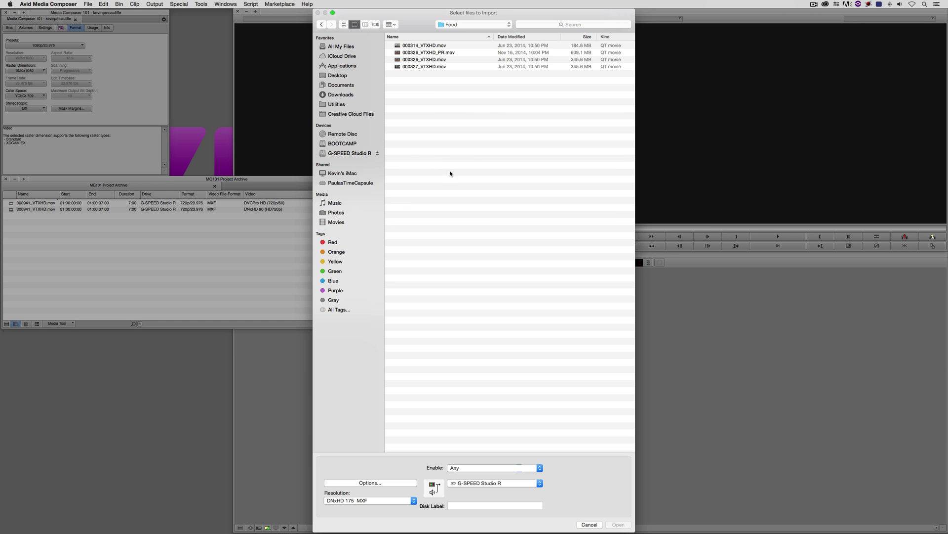
{"action": "left_click", "coordinate": [429, 53]}
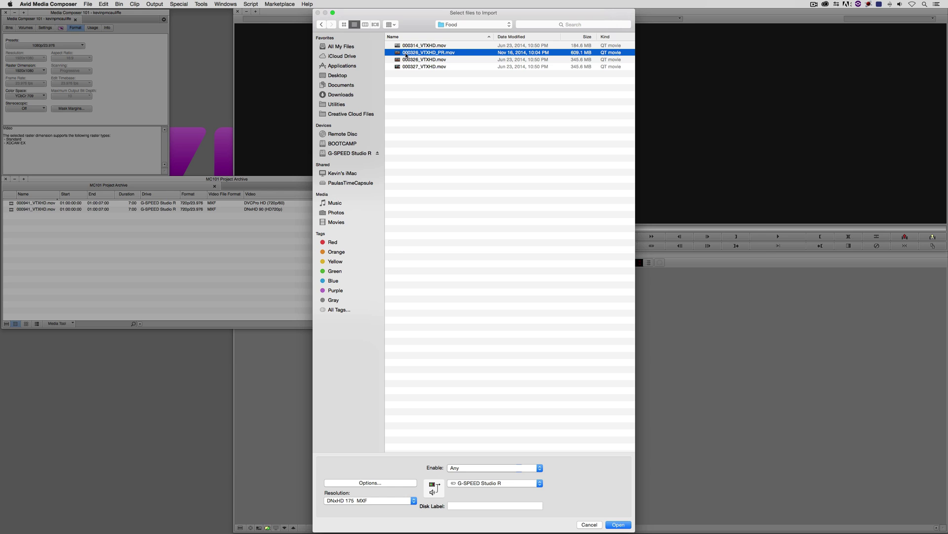
{"action": "right_click", "coordinate": [439, 55]}
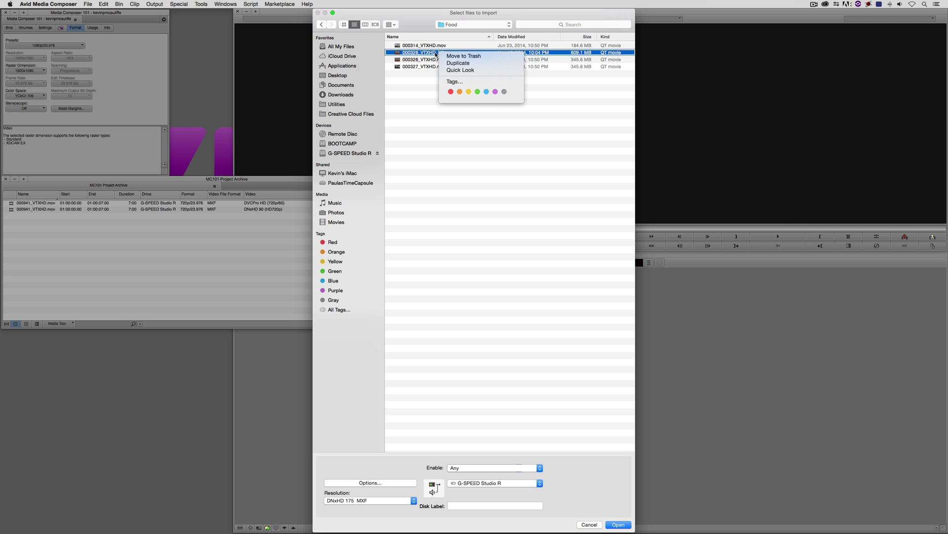
{"action": "left_click", "coordinate": [426, 89]}
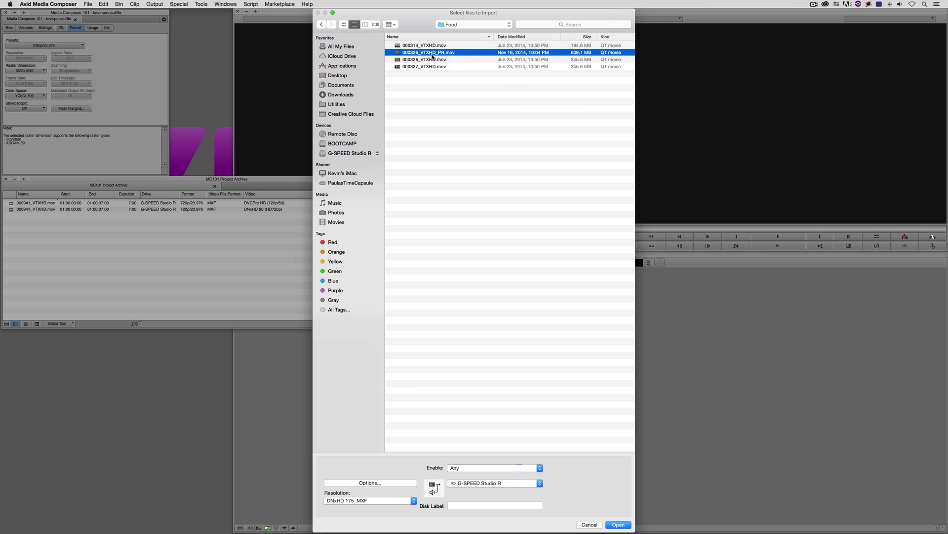
{"action": "left_click", "coordinate": [617, 525]}
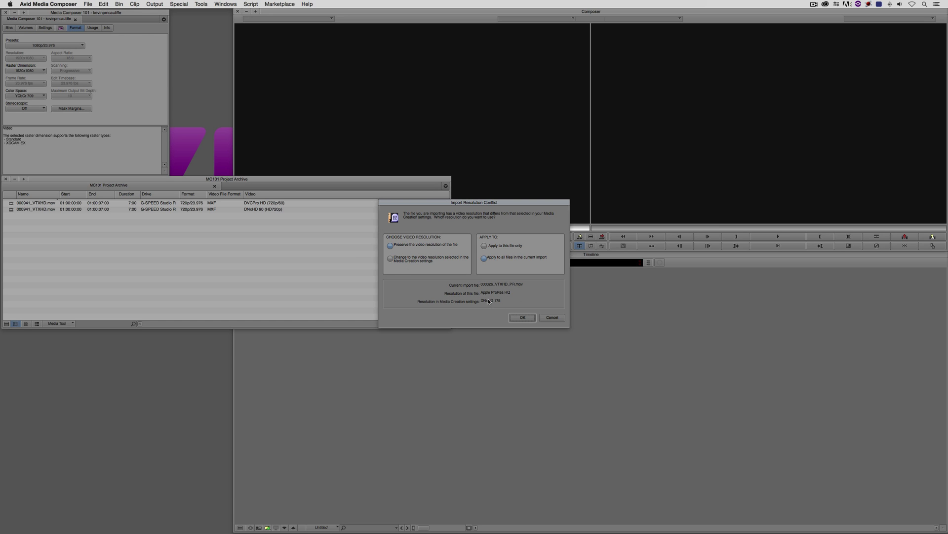
- Keep 'Preserve the video resolution of the file' to fast-import the clip as Apple ProRes HQ
{"action": "left_click", "coordinate": [522, 317]}
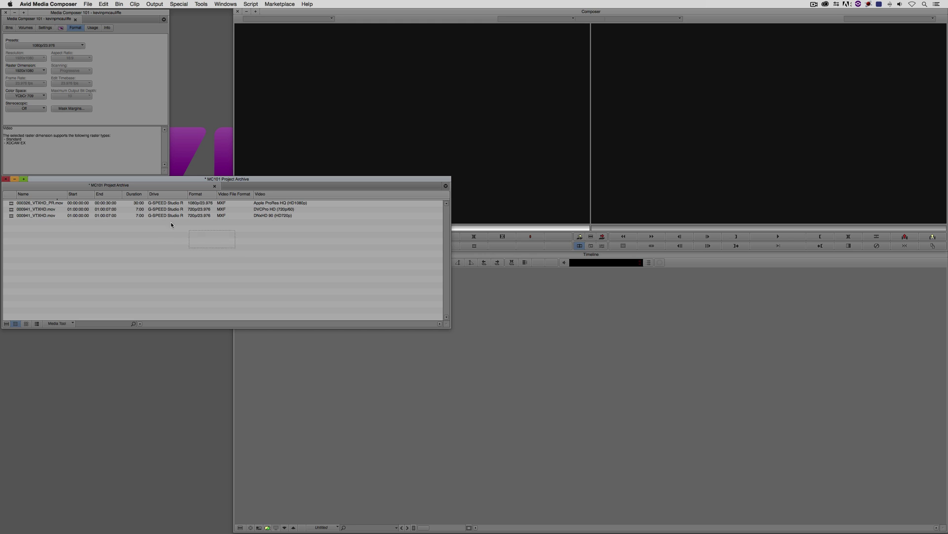
- Delete all three clips in the bin along with their media files
{"action": "left_click_drag", "start_coordinate": [172, 224], "coordinate": [168, 205]}
{"action": "key", "text": "Delete"}
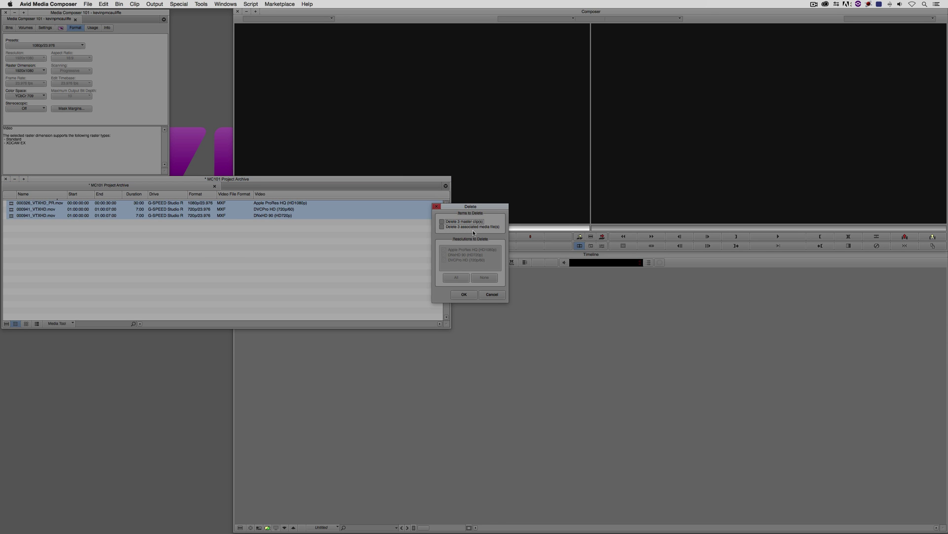
{"action": "left_click", "coordinate": [473, 228]}
{"action": "left_click", "coordinate": [465, 295]}
{"action": "key", "text": "Return"}
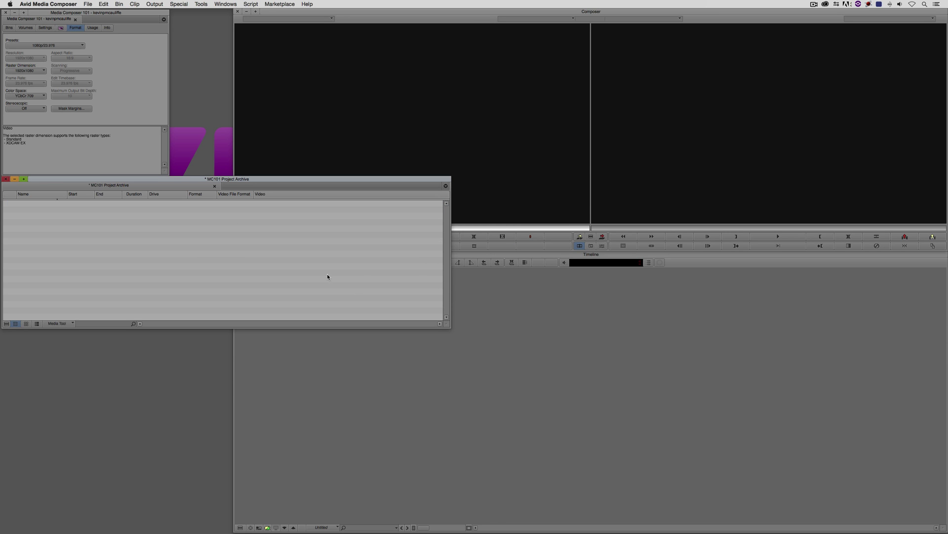
- Link 000326_VTXHD_PR.mov from Footage/Food back into the bin
{"action": "right_click", "coordinate": [168, 235]}
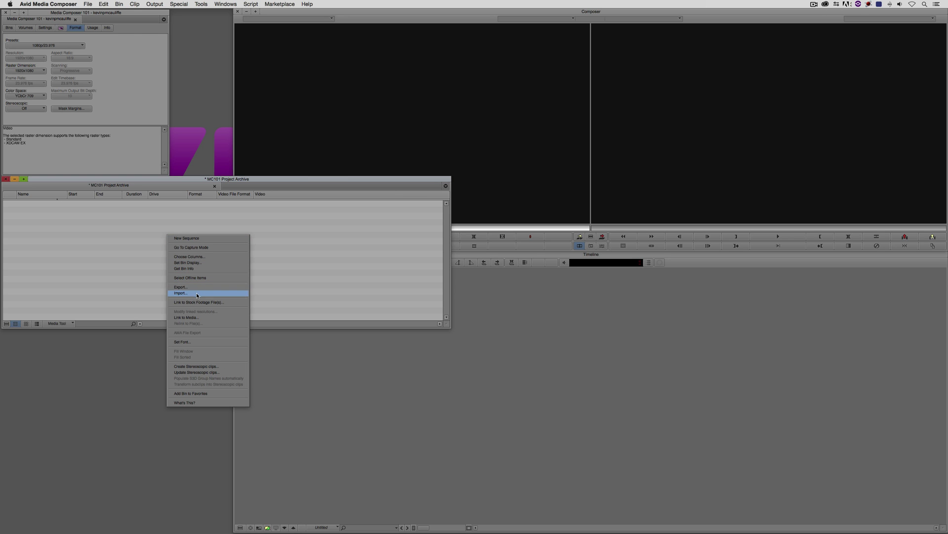
{"action": "left_click", "coordinate": [195, 318]}
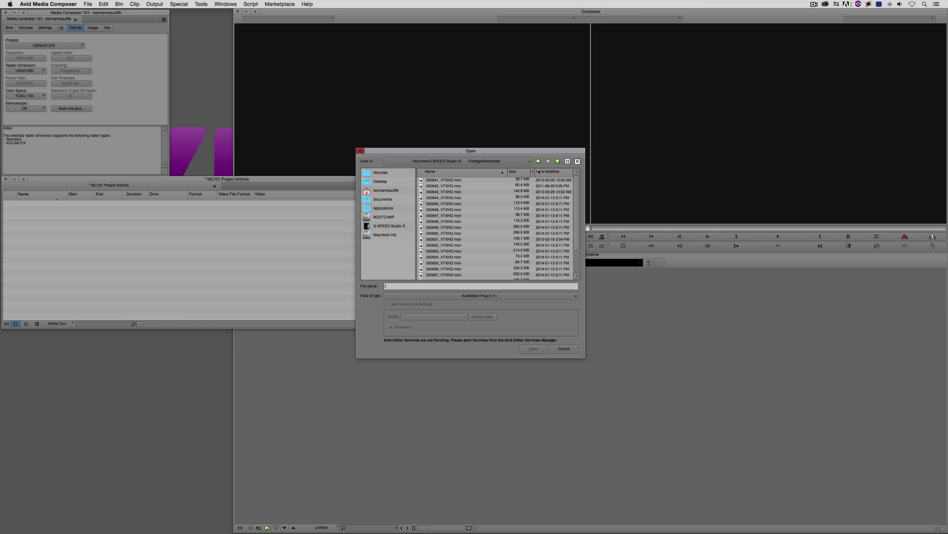
{"action": "left_click", "coordinate": [557, 161]}
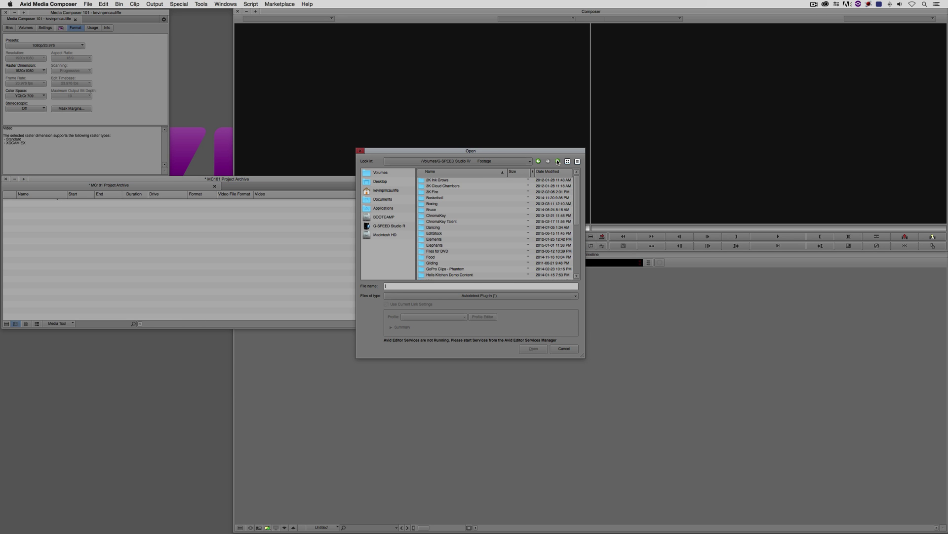
{"action": "double_click", "coordinate": [437, 258]}
{"action": "left_click", "coordinate": [462, 186]}
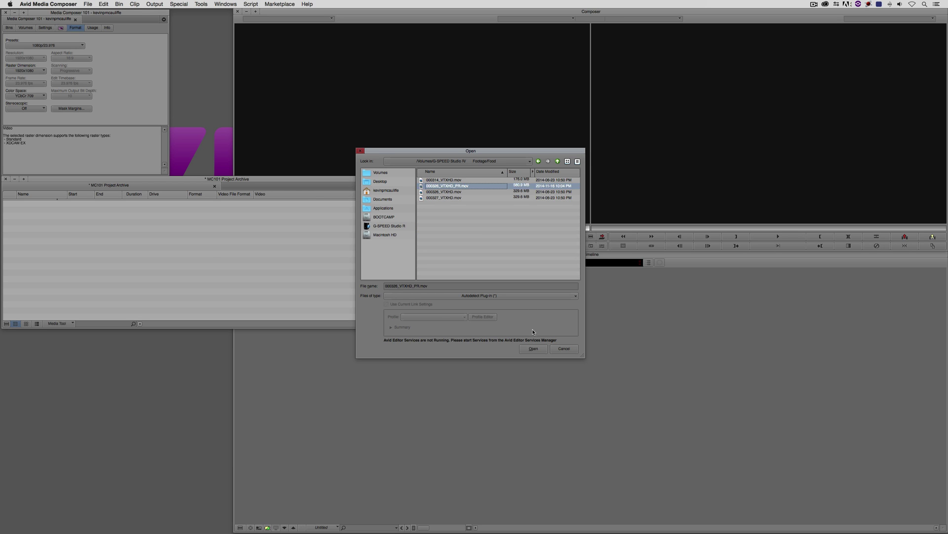
{"action": "left_click", "coordinate": [534, 348]}
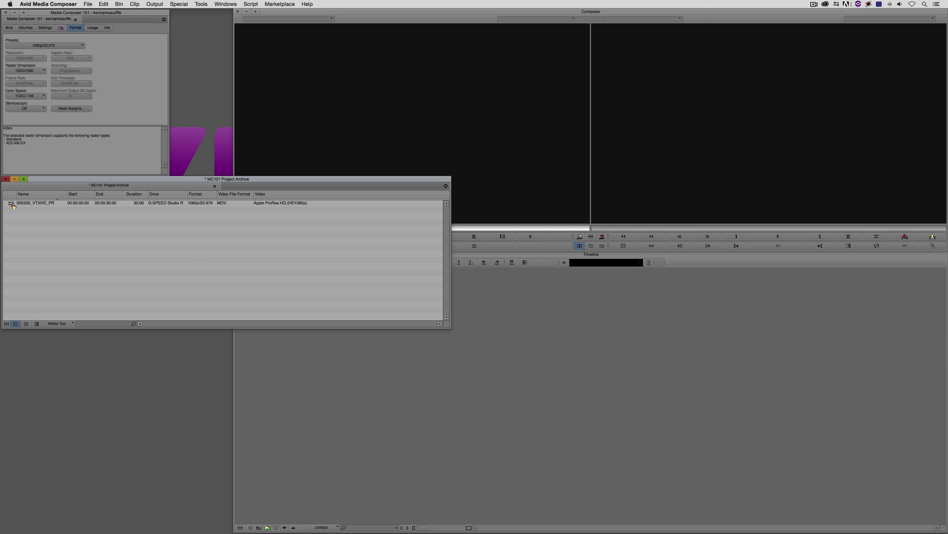
- Transcode the linked ProRes clip to DNxHD 175 MXF on the G-SPEED Studio R drive
{"action": "left_click", "coordinate": [13, 204]}
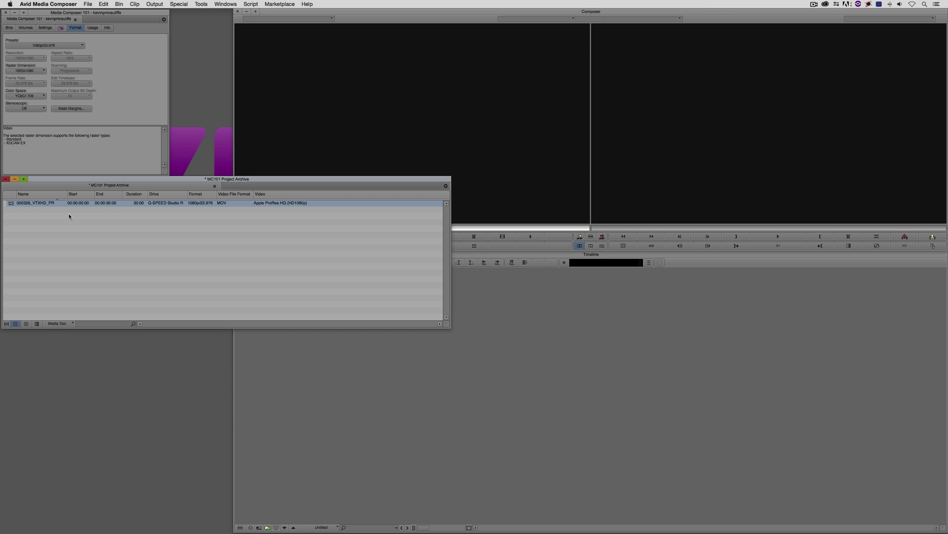
{"action": "right_click", "coordinate": [13, 205]}
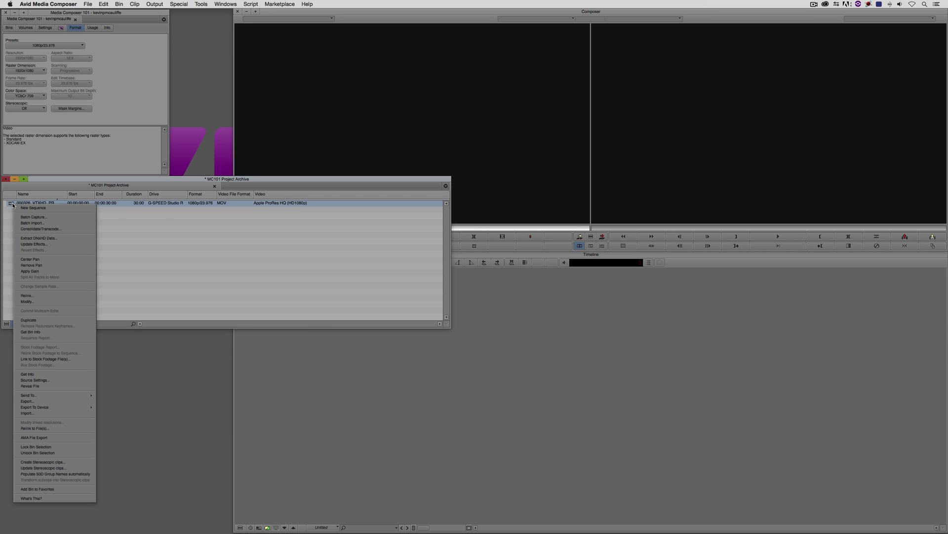
{"action": "left_click", "coordinate": [41, 228]}
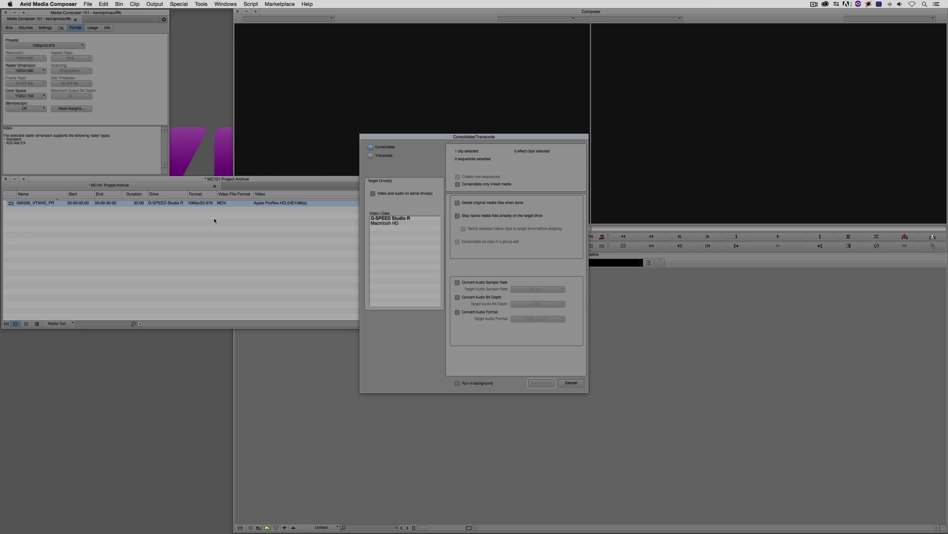
{"action": "left_click", "coordinate": [371, 155]}
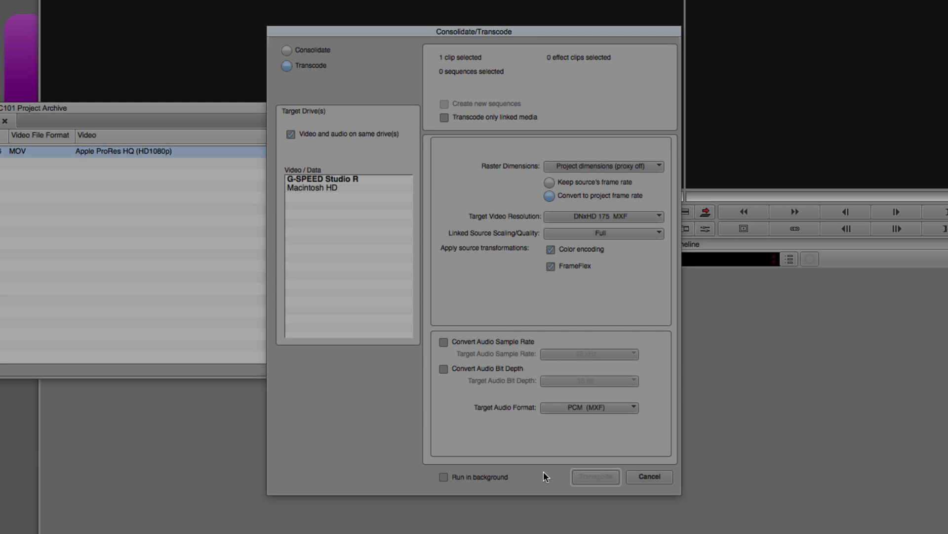
{"action": "left_click", "coordinate": [323, 179]}
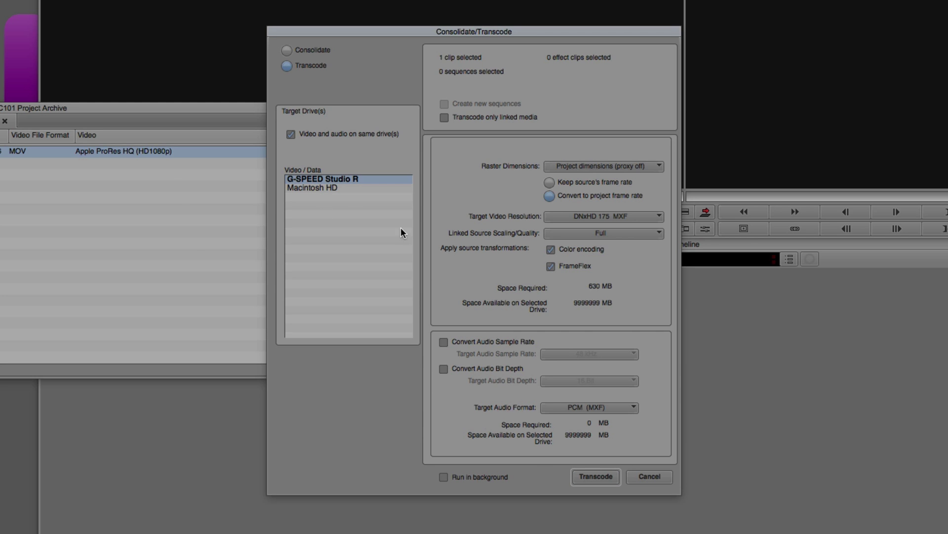
{"action": "left_click", "coordinate": [593, 475]}
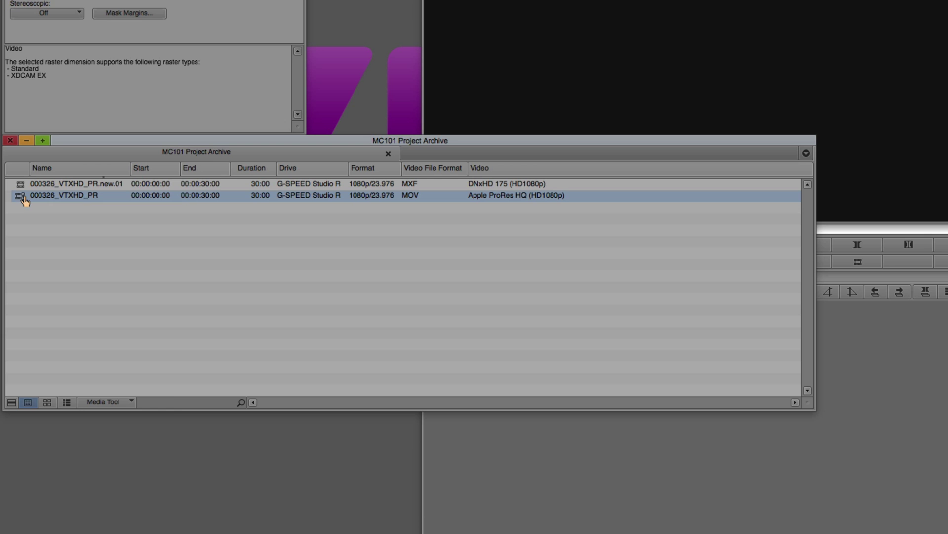
- Consolidate the original ProRes clip to G-SPEED Studio R, relinking native master clips to the copied media
{"action": "right_click", "coordinate": [22, 198]}
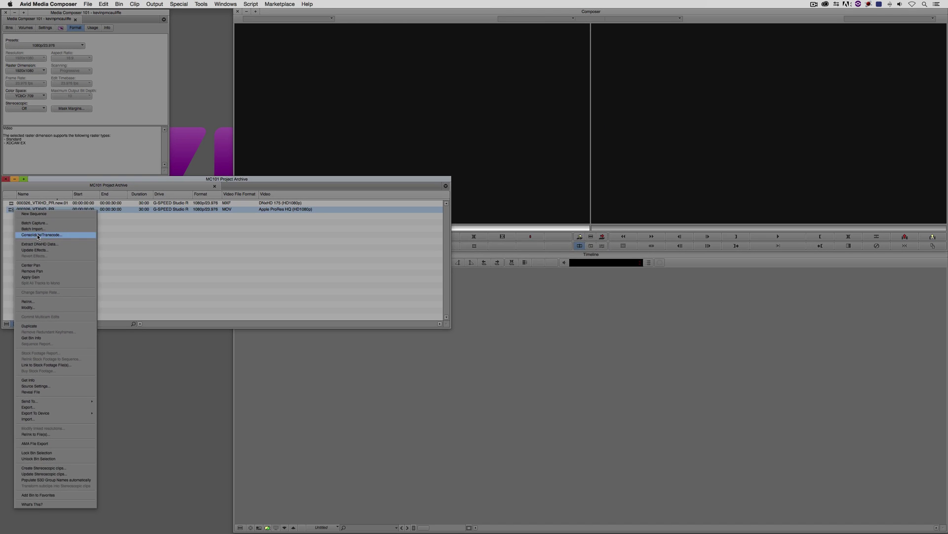
{"action": "left_click", "coordinate": [61, 241]}
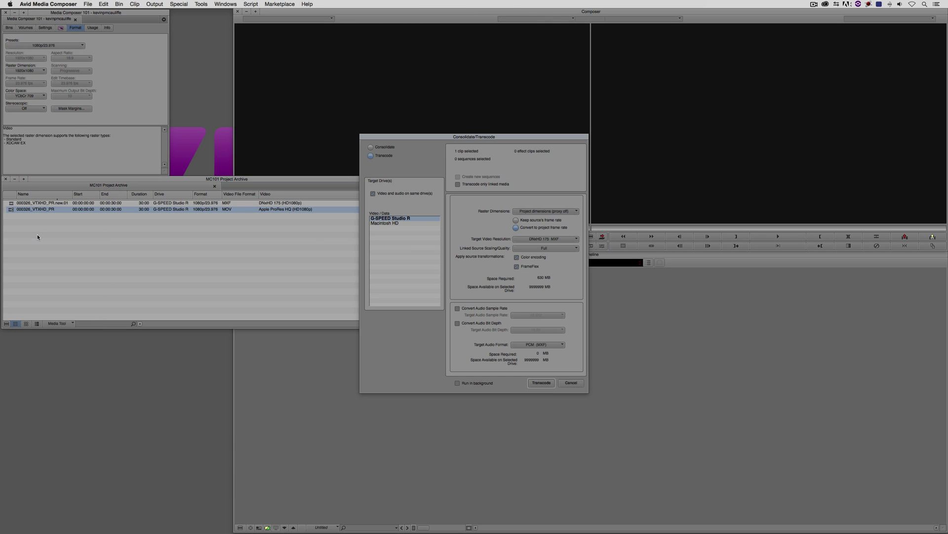
{"action": "left_click", "coordinate": [370, 147]}
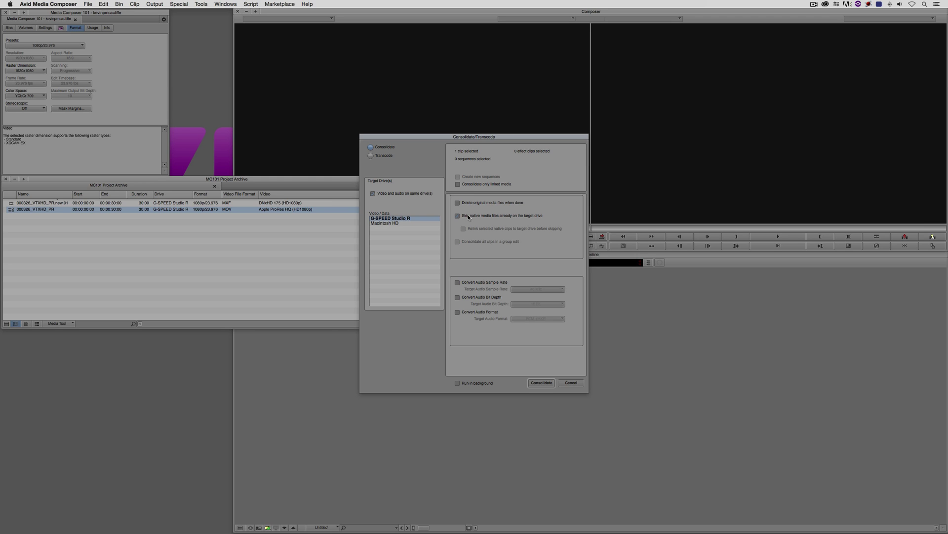
{"action": "left_click", "coordinate": [538, 386]}
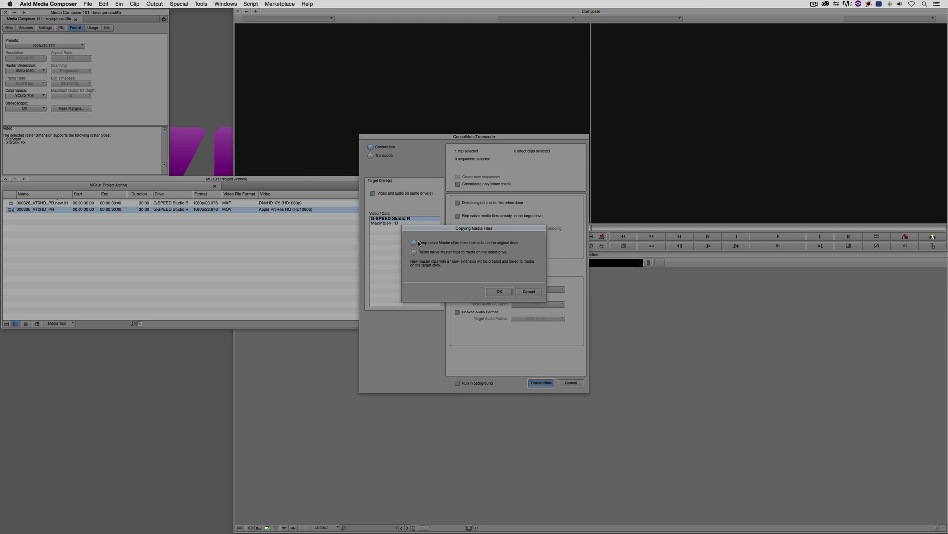
{"action": "left_click", "coordinate": [426, 253]}
{"action": "left_click", "coordinate": [499, 291]}
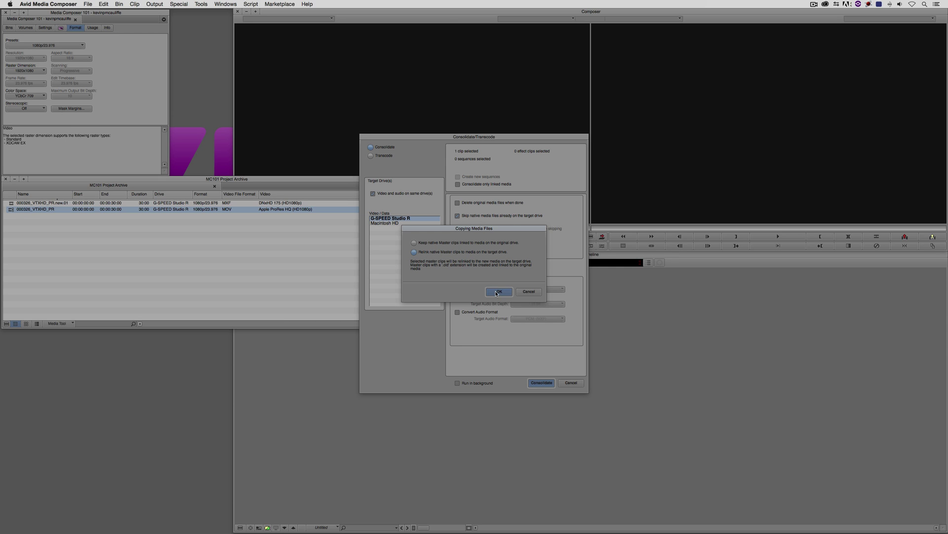